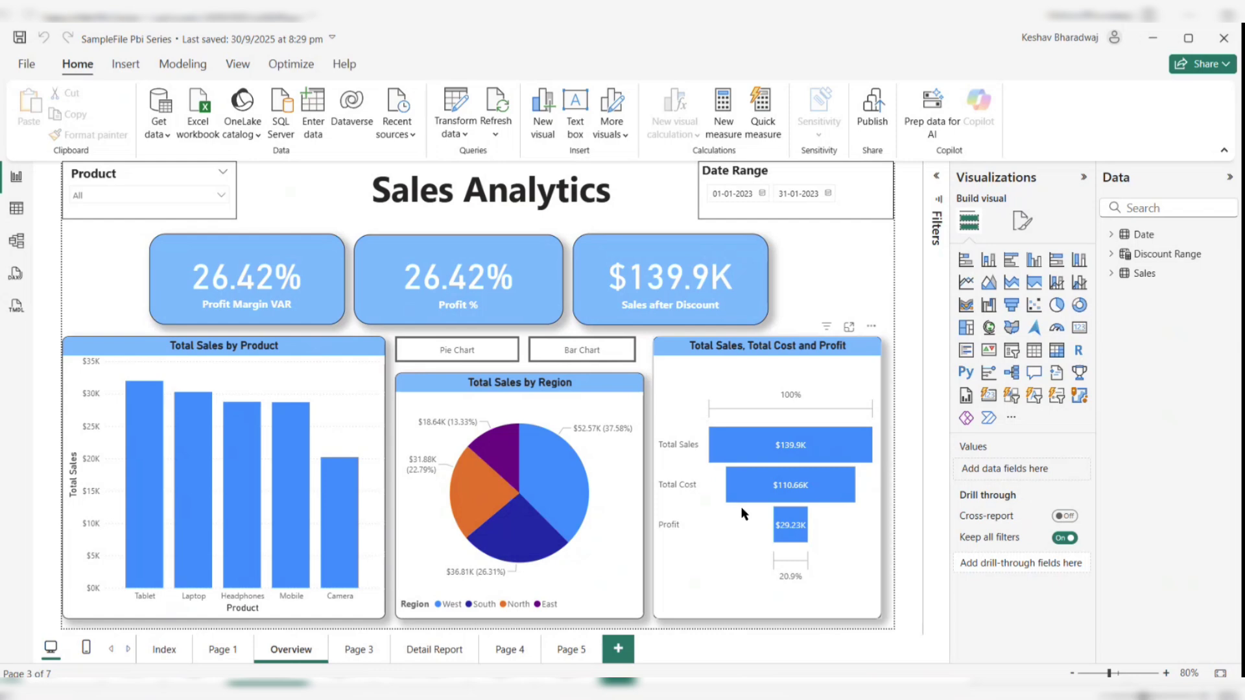
- Start a new measure in the Sales table named Total Sales West, opening its formula with the CALCULATE function
{"action": "left_click", "coordinate": [1112, 273]}
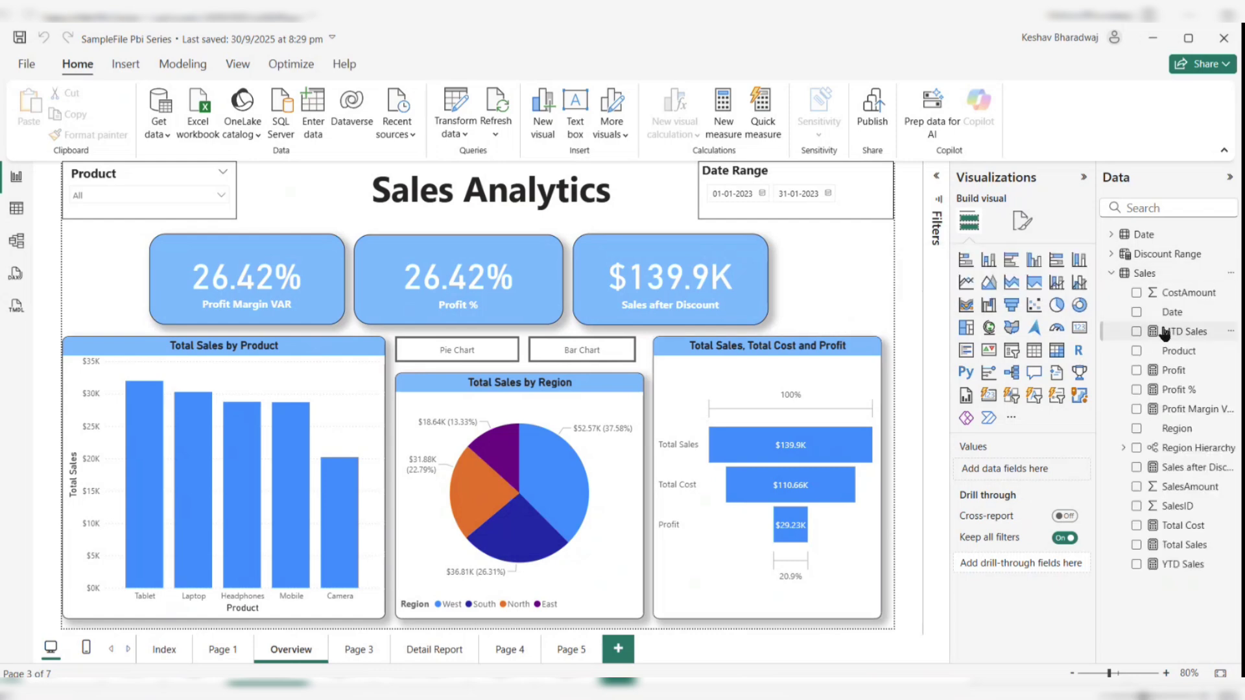
{"action": "left_click", "coordinate": [1175, 548]}
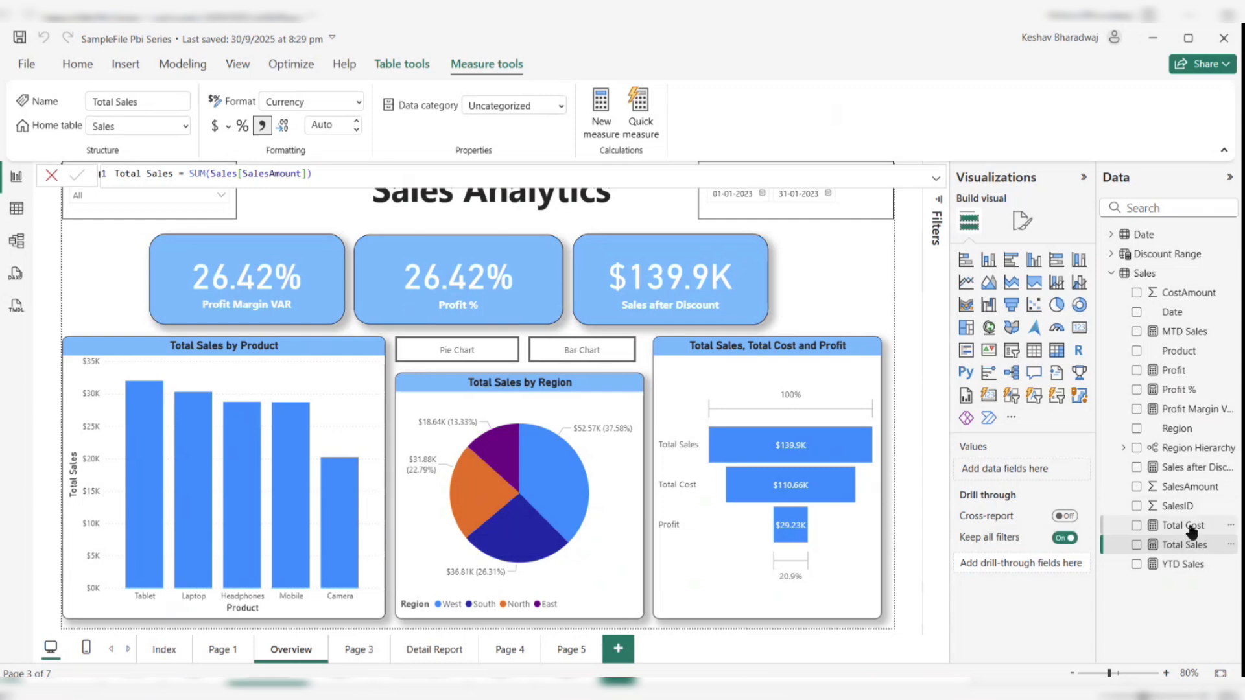
{"action": "right_click", "coordinate": [1175, 273]}
{"action": "left_click", "coordinate": [1132, 301]}
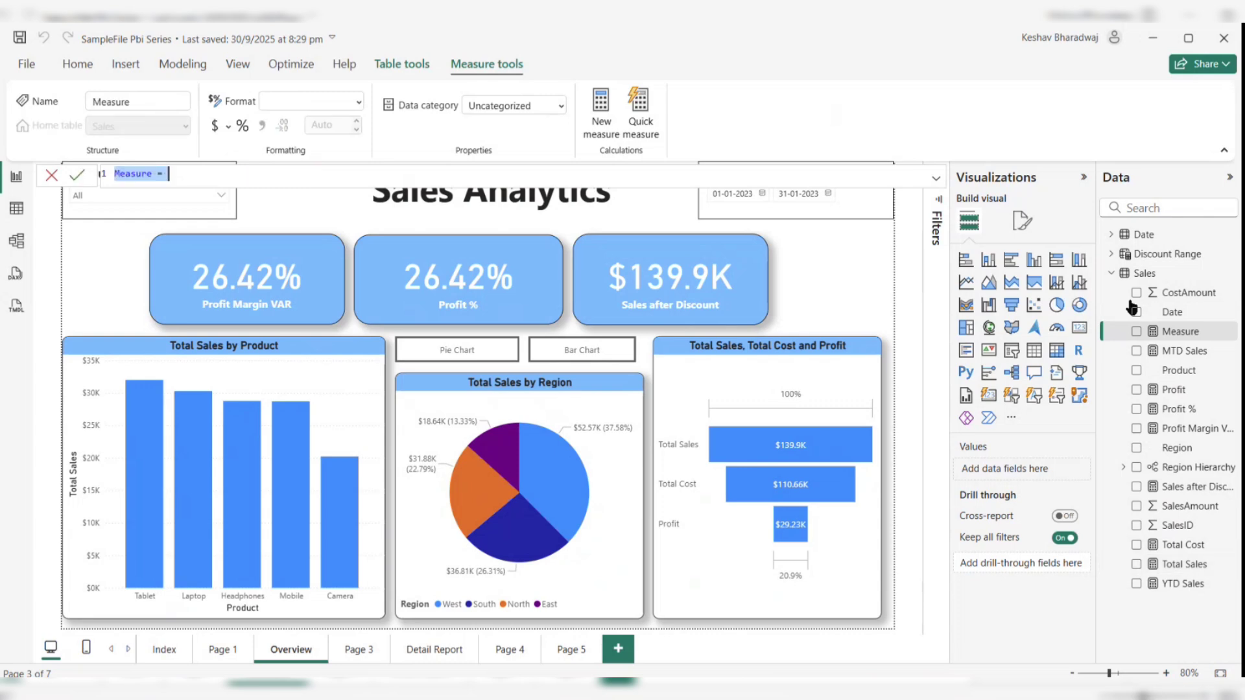
{"action": "type", "text": "T"}
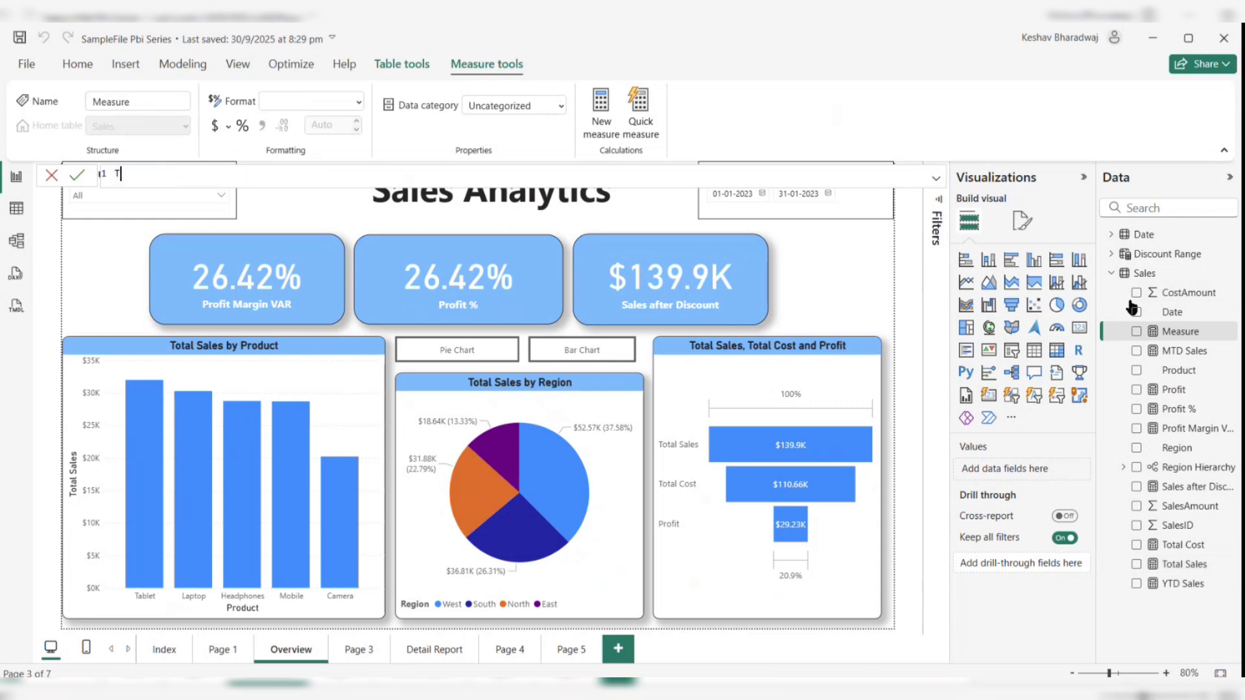
{"action": "type", "text": "otal Sales West = CAL"}
{"action": "key", "text": "Tab"}
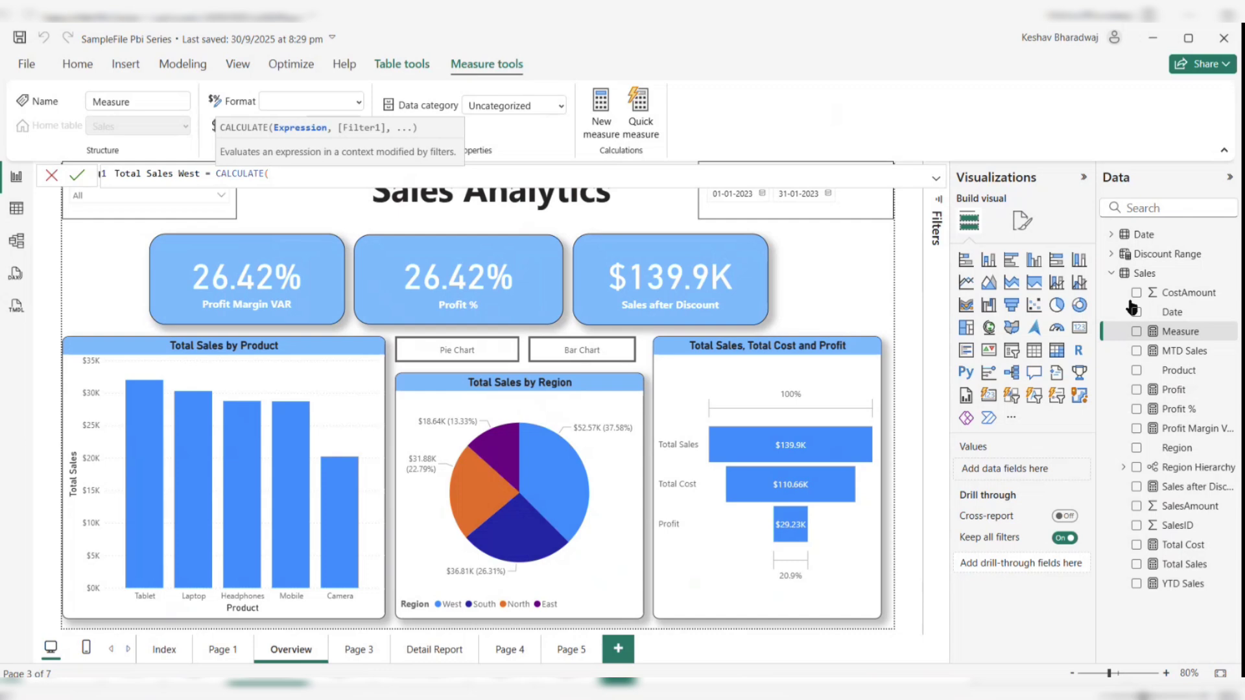
- Enter SUM(Sales[SalesAmount]) as the expression argument of CALCULATE in the Total Sales West measure
{"action": "type", "text": "SUM"}
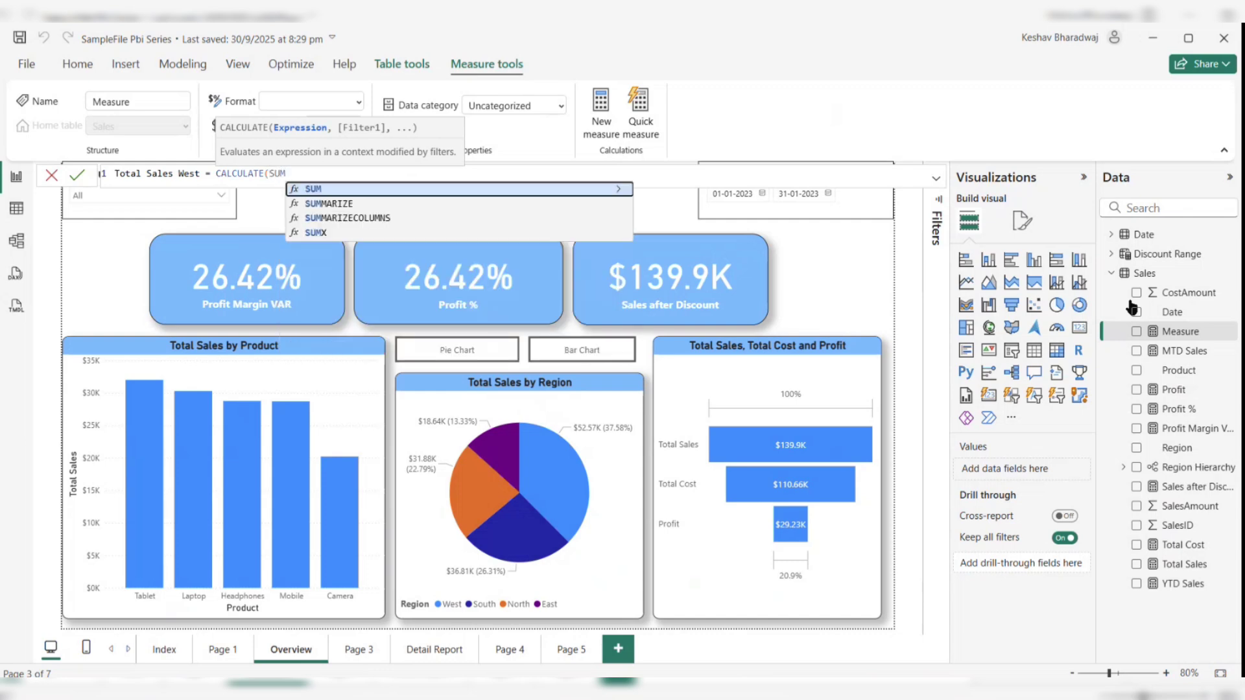
{"action": "key", "text": "Tab"}
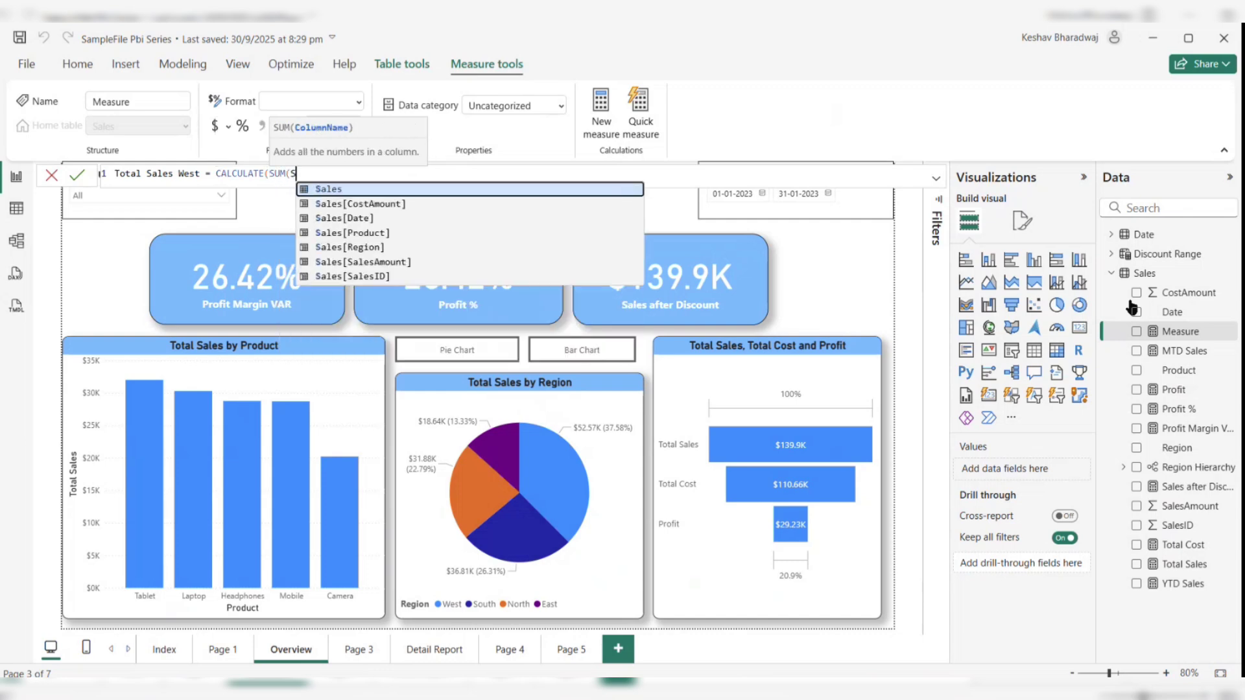
{"action": "type", "text": "SA"}
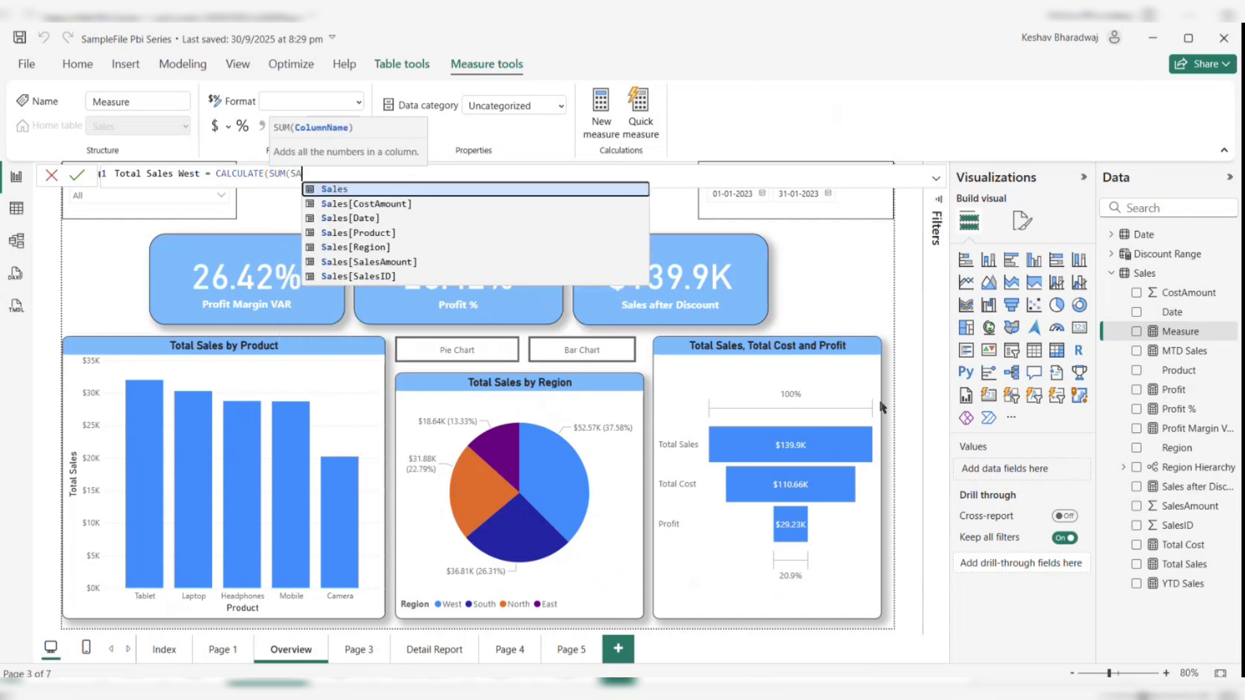
{"action": "left_click", "coordinate": [460, 261]}
{"action": "type", "text": "),"}
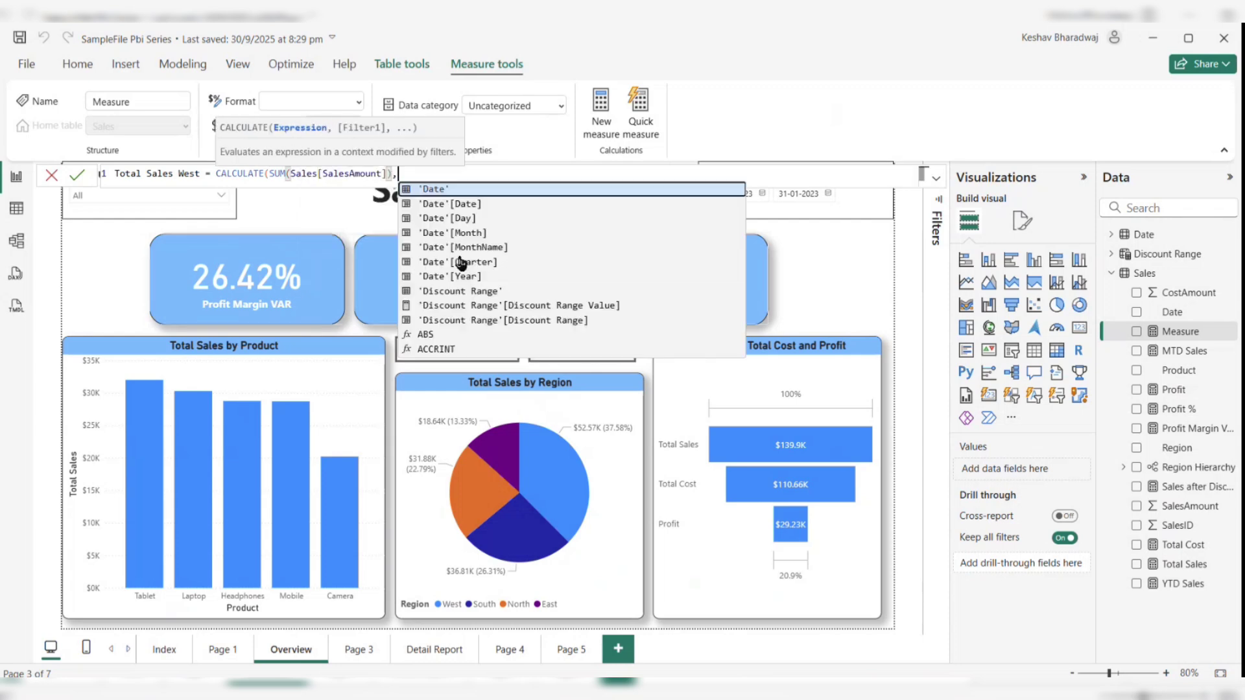
- Complete the Total Sales West formula with the filter argument FILTER(Sales,Sales[Region]="West") and commit the measure
{"action": "type", "text": "FILTER("}
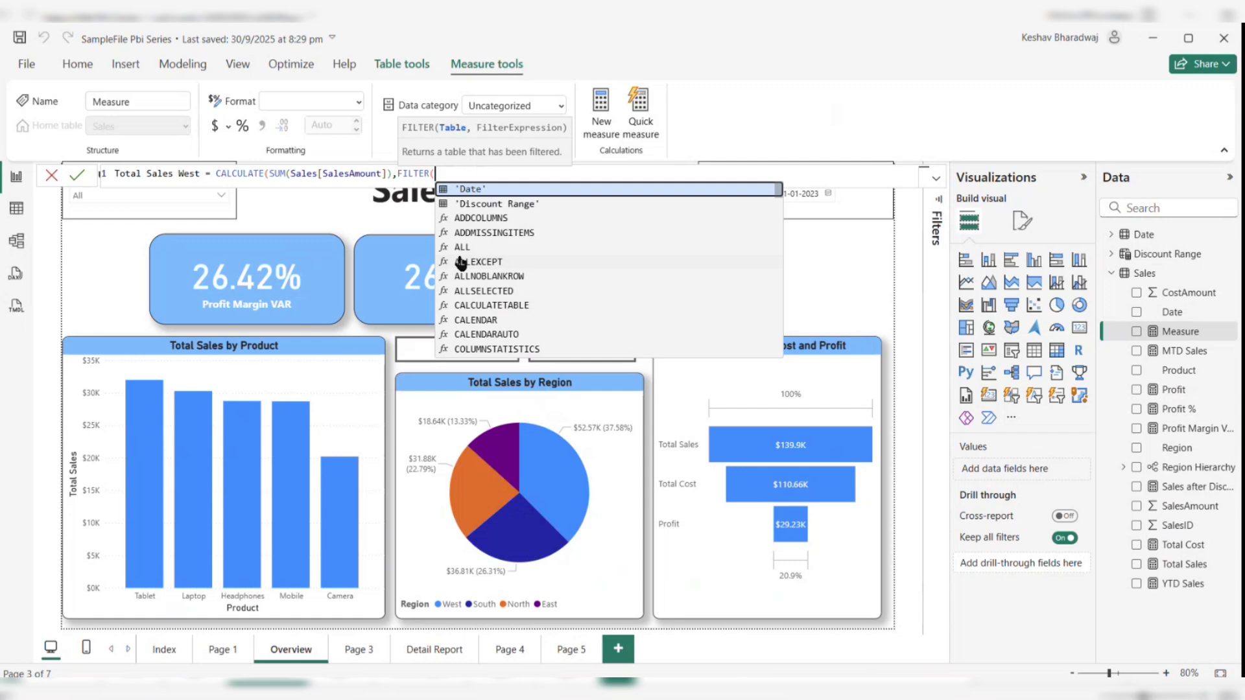
{"action": "type", "text": "SALR"}
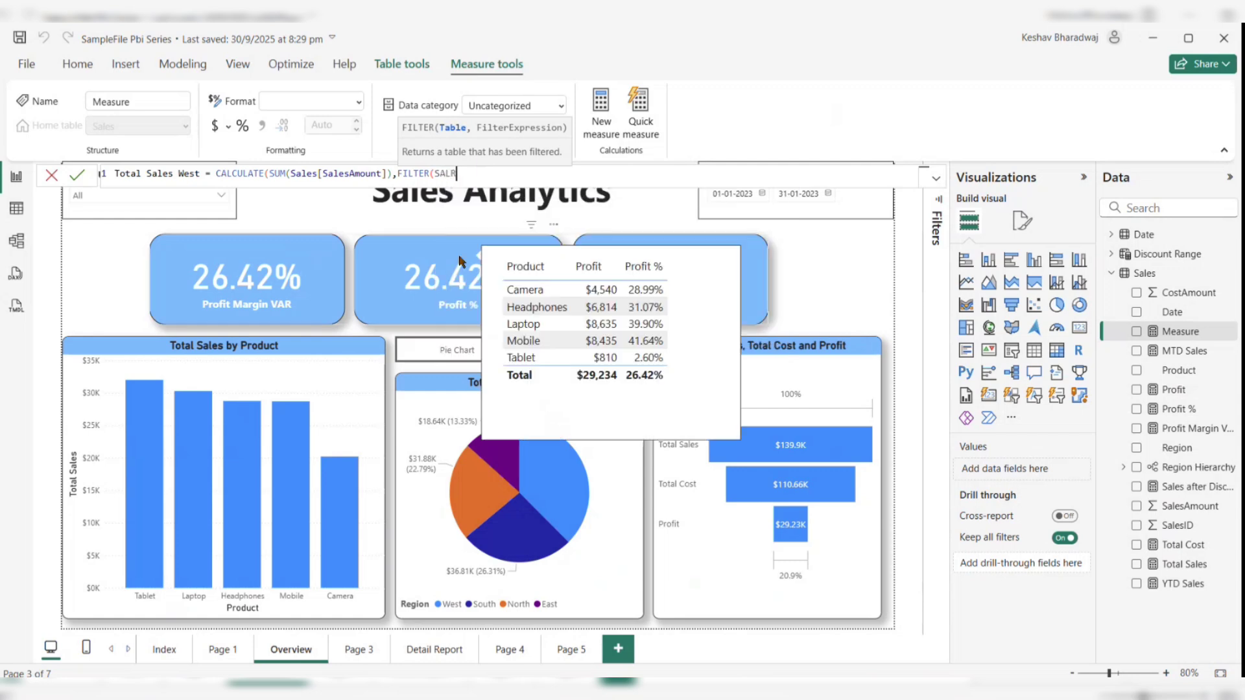
{"action": "key", "text": "BackSpace"}
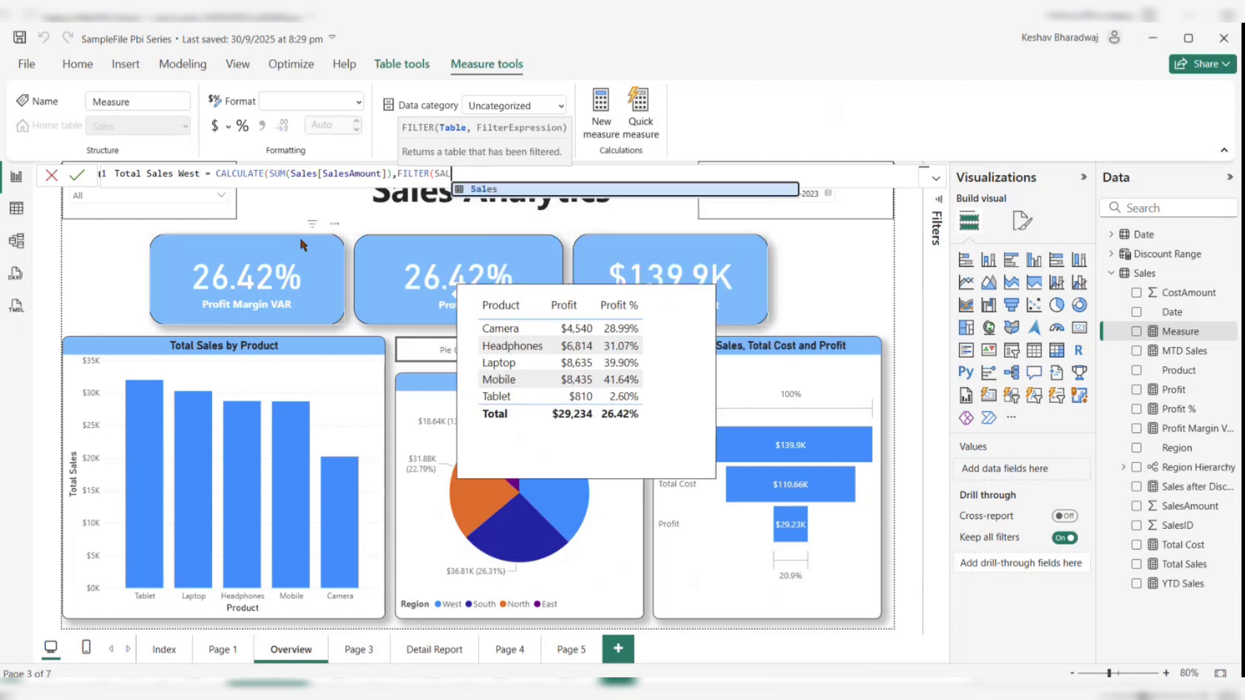
{"action": "key", "text": "Tab"}
{"action": "type", "text": ",RE"}
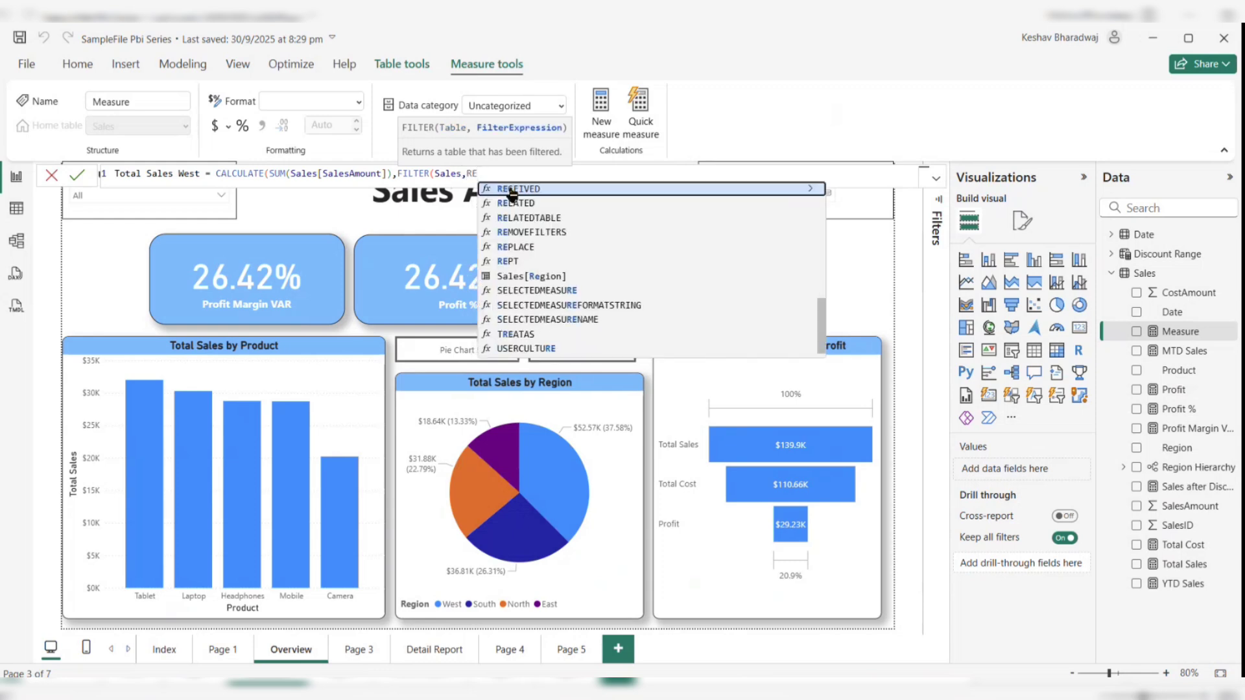
{"action": "left_click", "coordinate": [531, 276]}
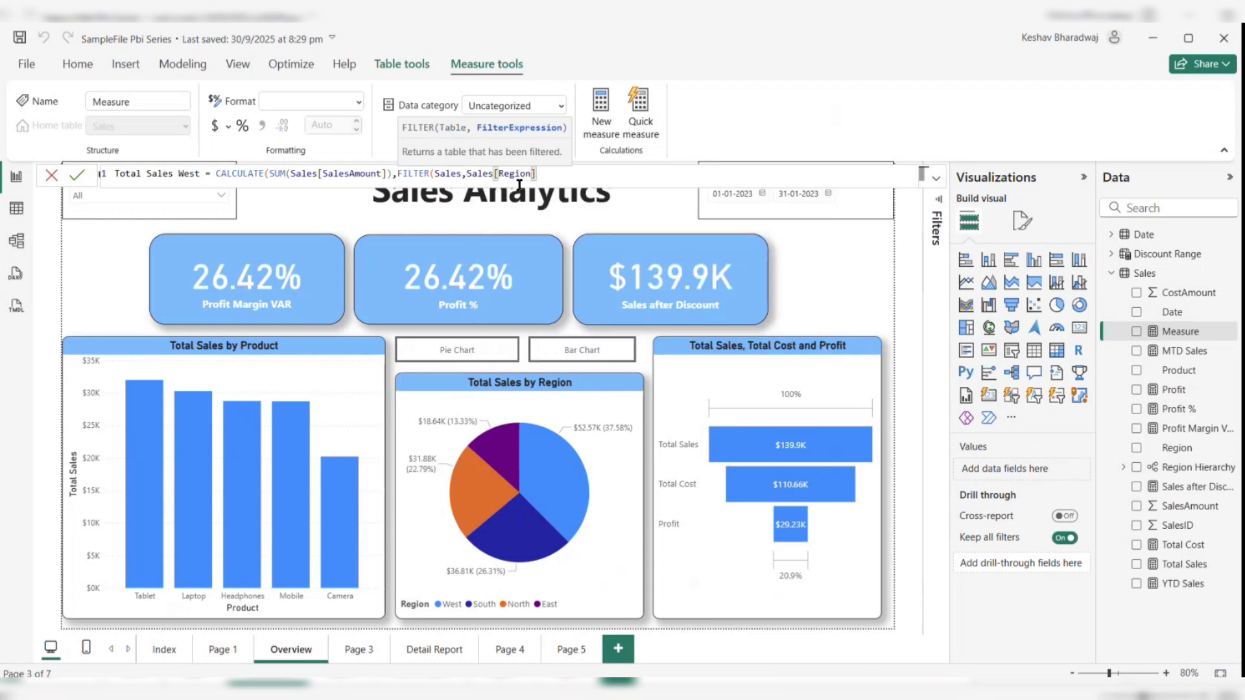
{"action": "type", "text": "="}
{"action": "type", "text": "\"\""}
{"action": "type", "text": "West"}
{"action": "type", "text": ")"}
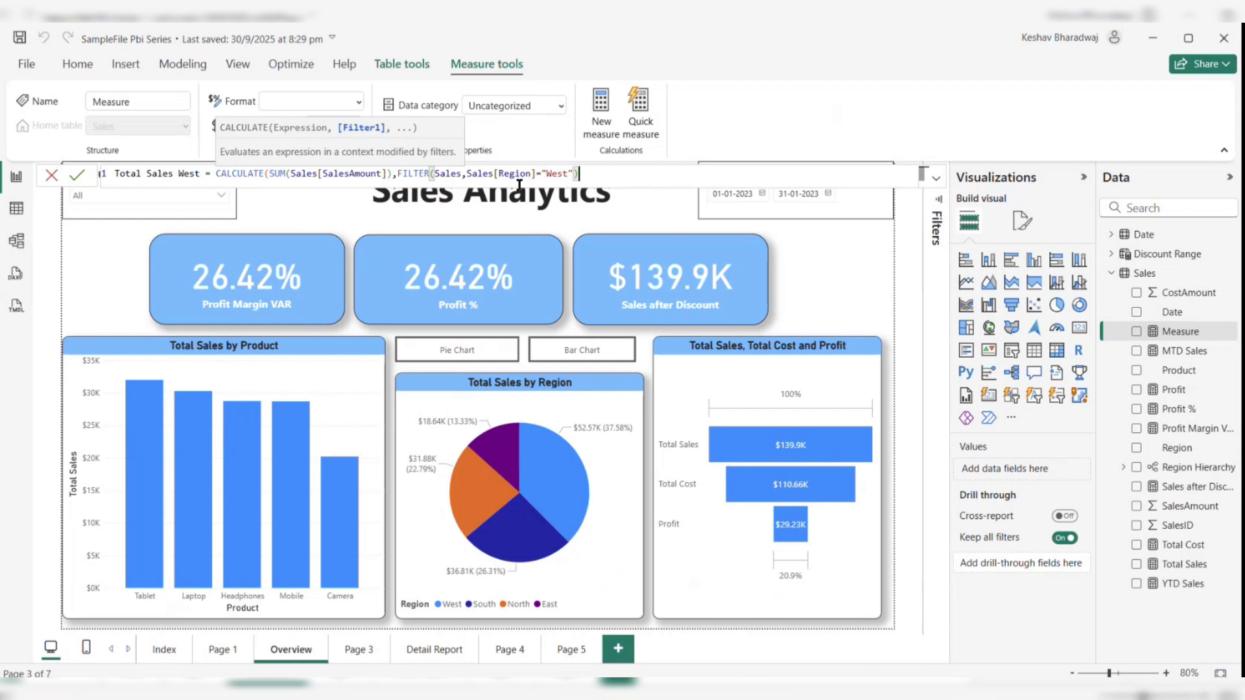
{"action": "type", "text": ")"}
{"action": "key", "text": "Return"}
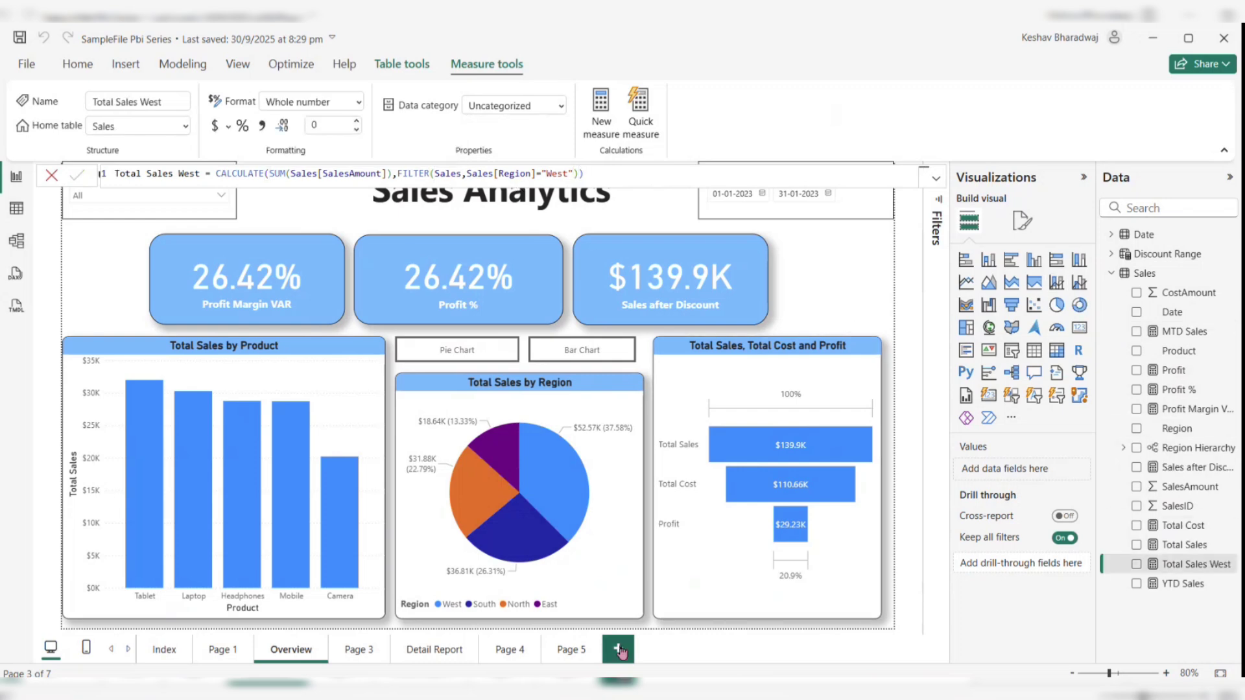
- Show Total Sales West as a card above the table on Page 5 and format the measure as currency
{"action": "left_click", "coordinate": [571, 650]}
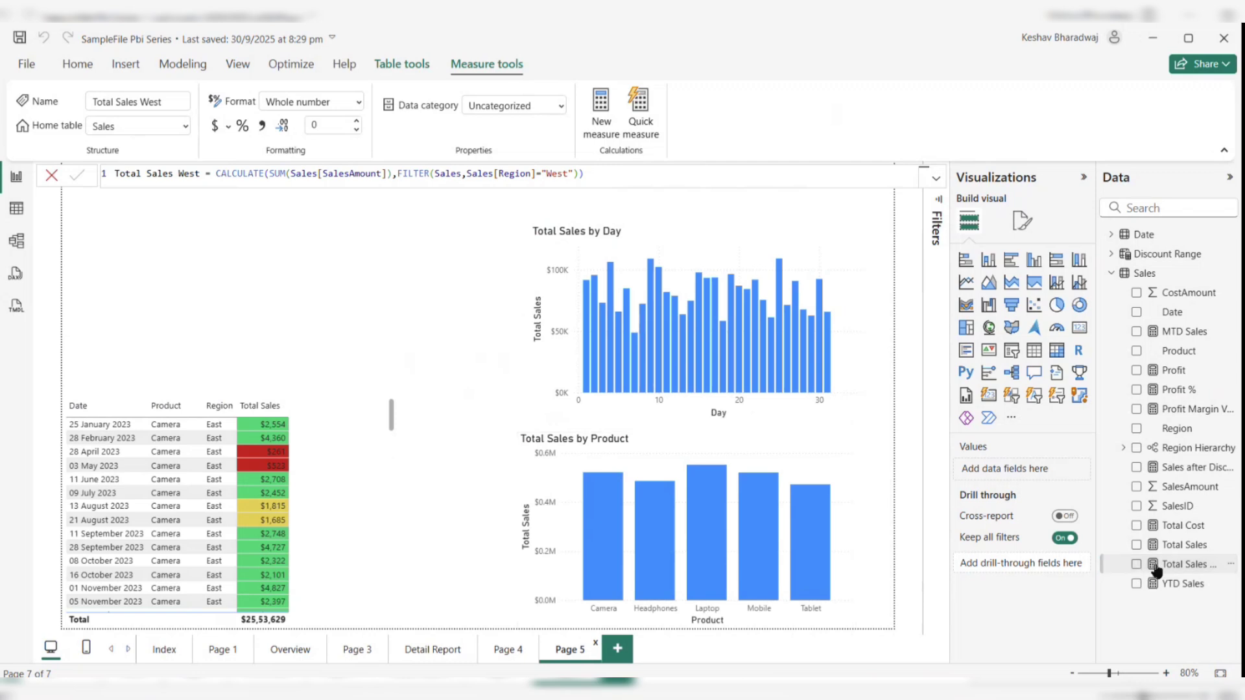
{"action": "left_click_drag", "start_coordinate": [254, 274], "coordinate": [251, 265]}
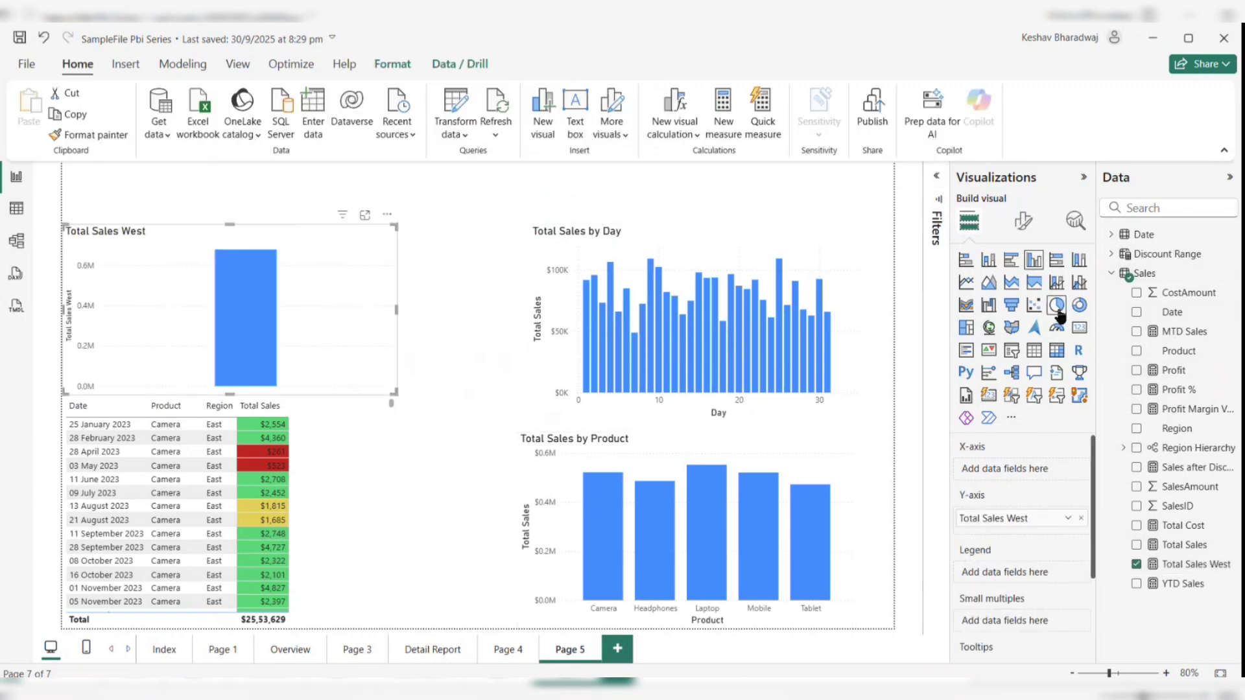
{"action": "left_click", "coordinate": [1079, 328]}
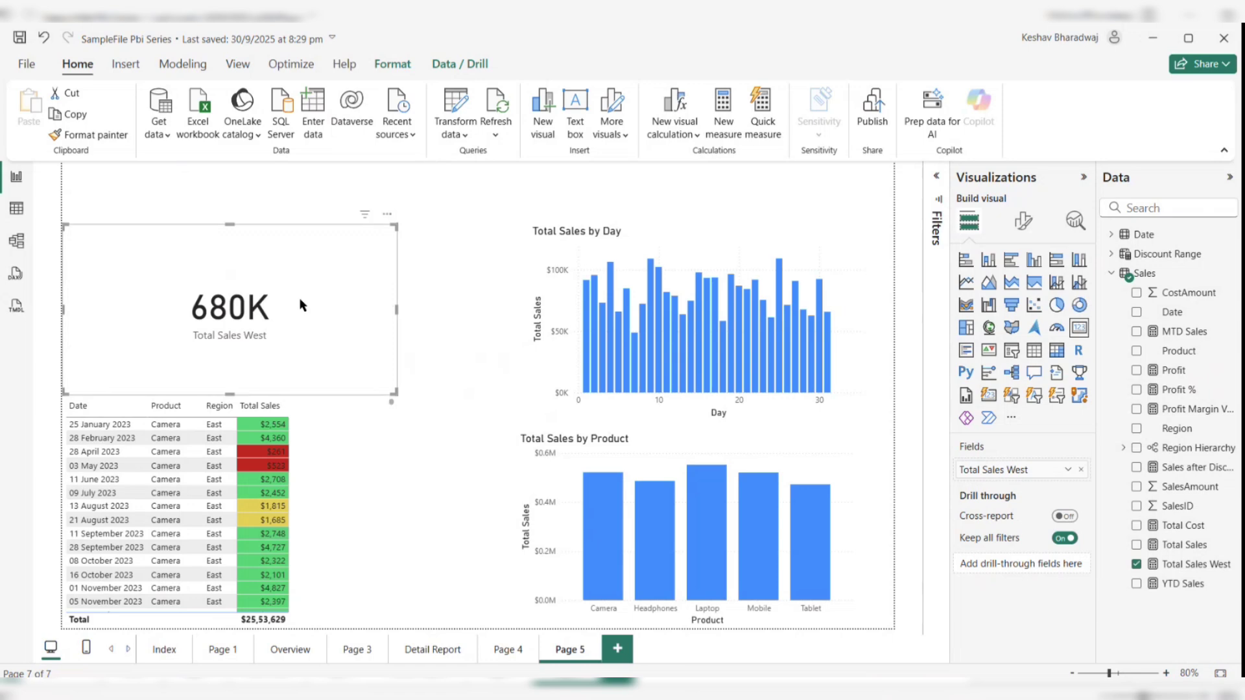
{"action": "left_click_drag", "start_coordinate": [299, 298], "coordinate": [298, 260]}
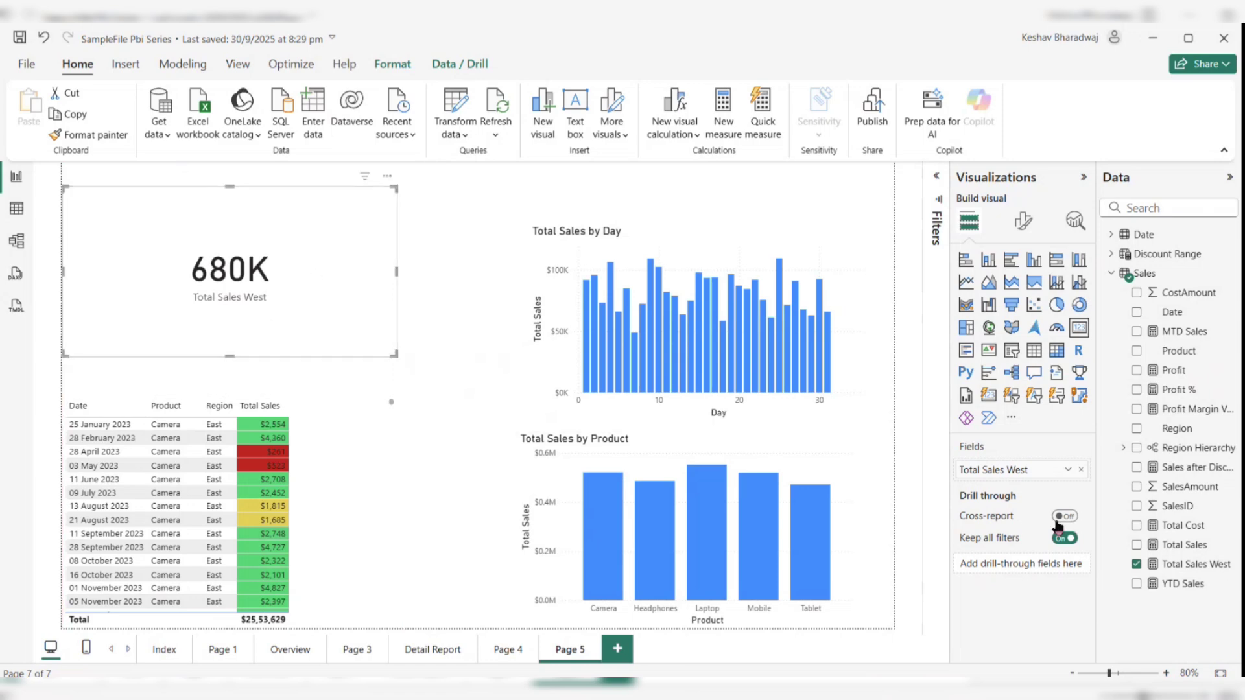
{"action": "left_click", "coordinate": [1196, 564]}
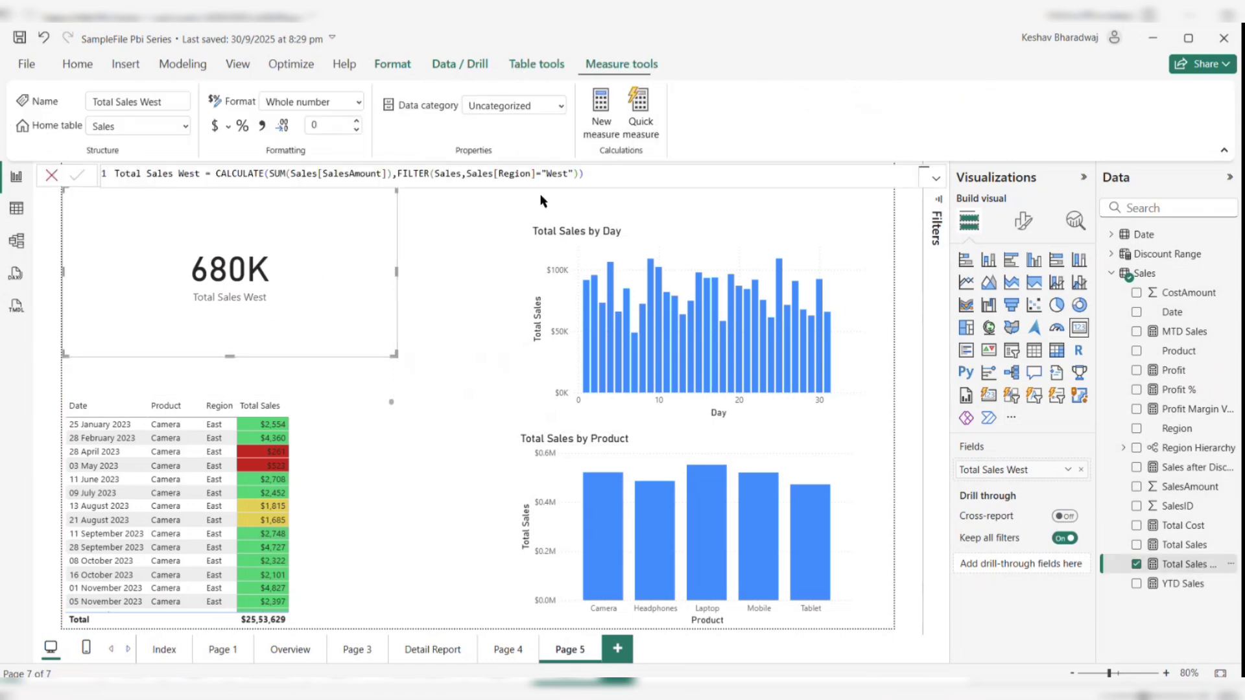
{"action": "left_click", "coordinate": [216, 128]}
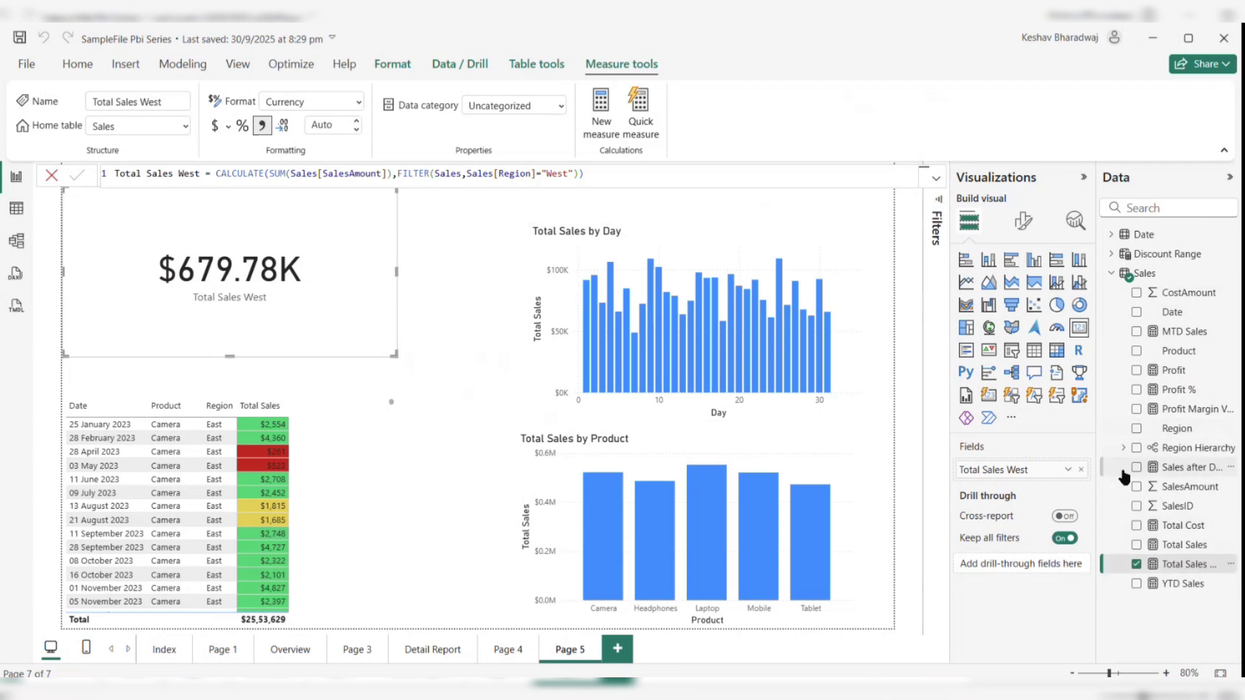
- Create a Sales table measure named High Sales that uses CALCULATE with [Total Sales] as its expression
{"action": "right_click", "coordinate": [1170, 281]}
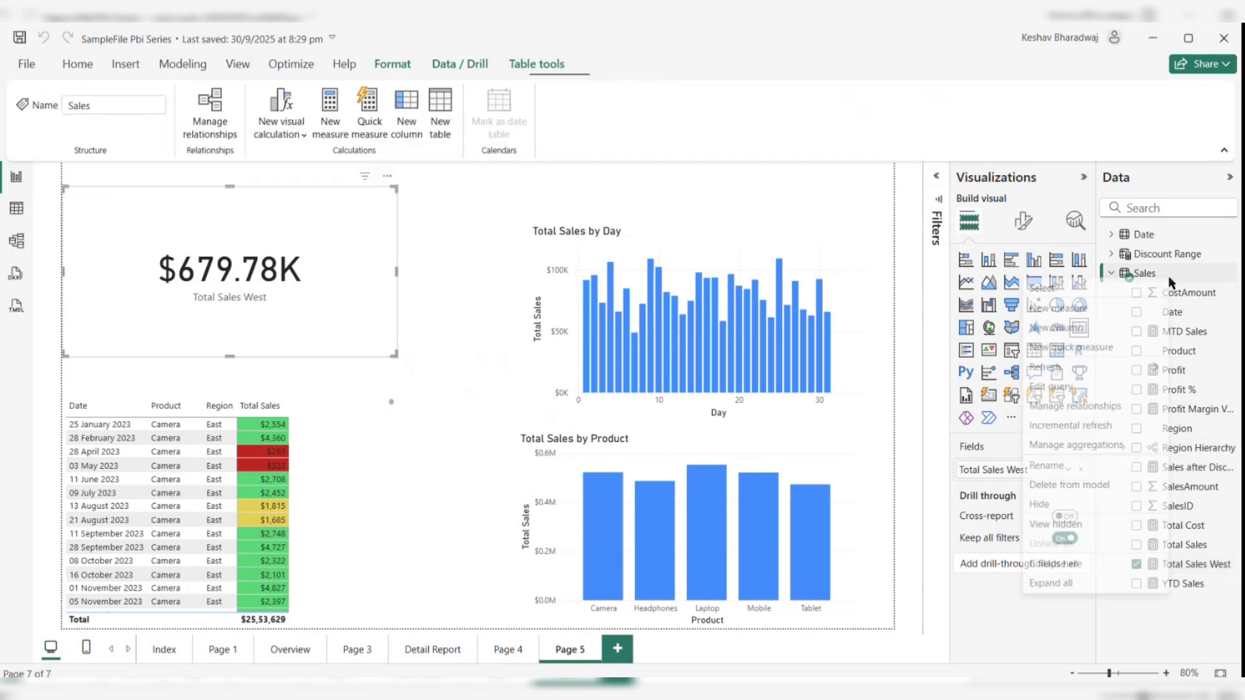
{"action": "left_click", "coordinate": [1096, 311]}
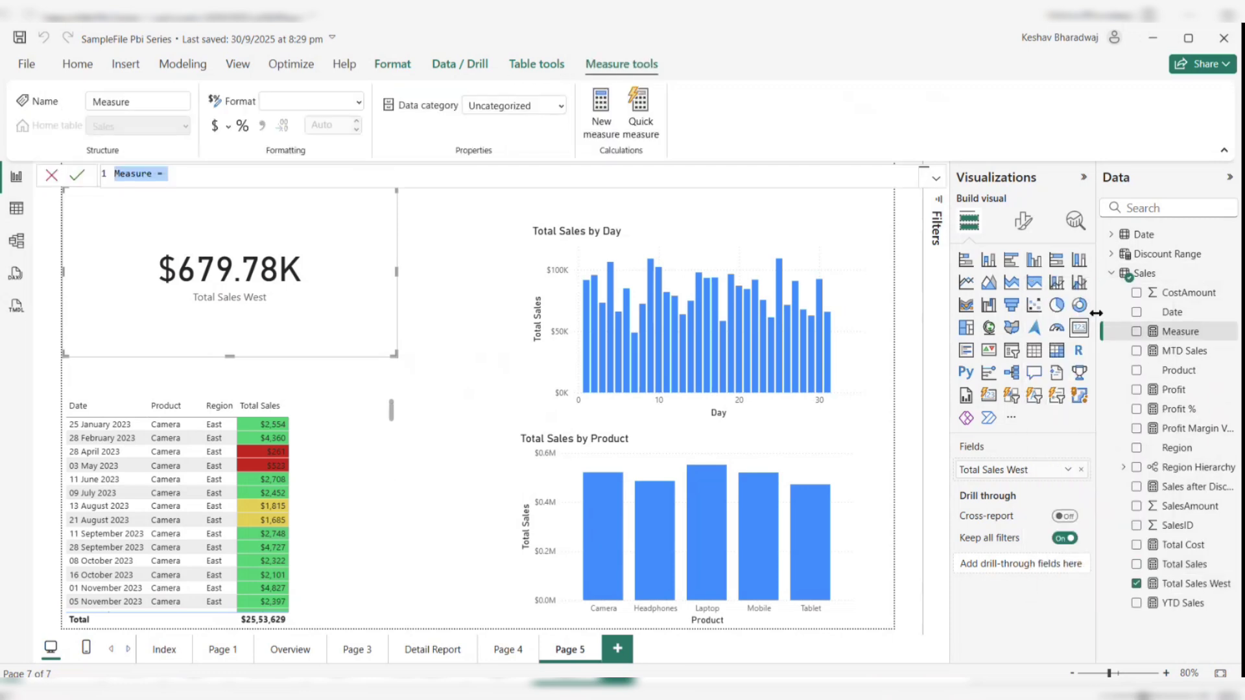
{"action": "type", "text": "High "}
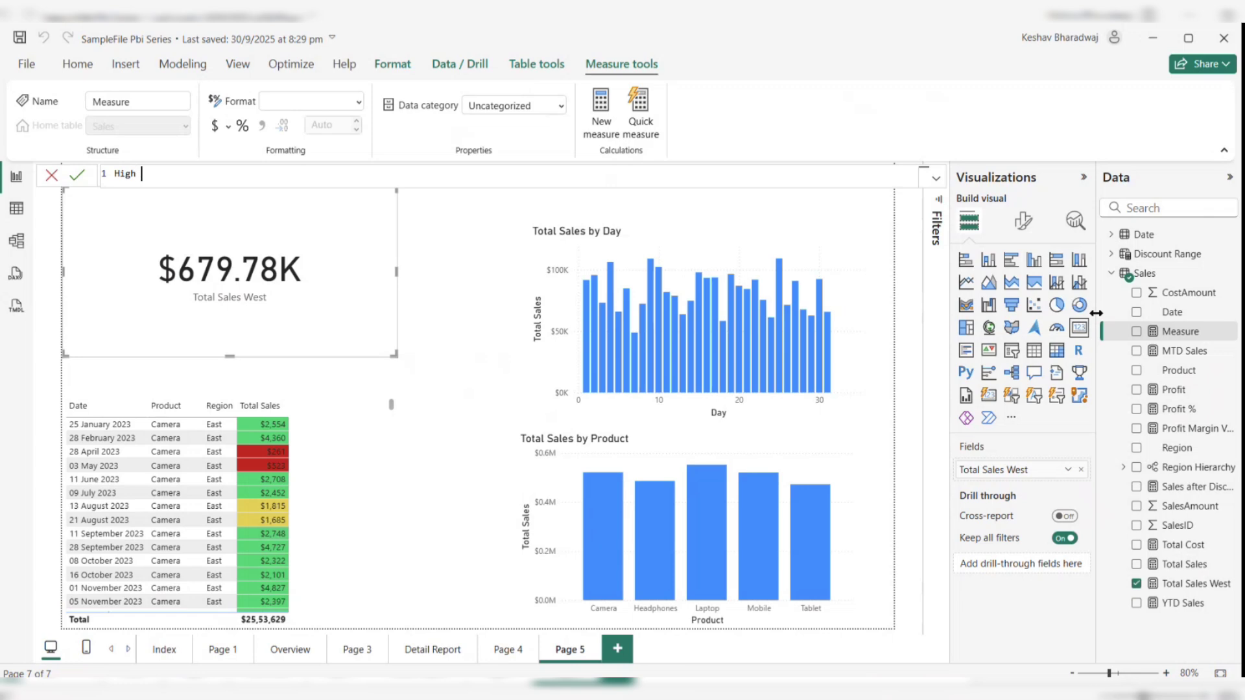
{"action": "type", "text": "Sales = CALCULATE("}
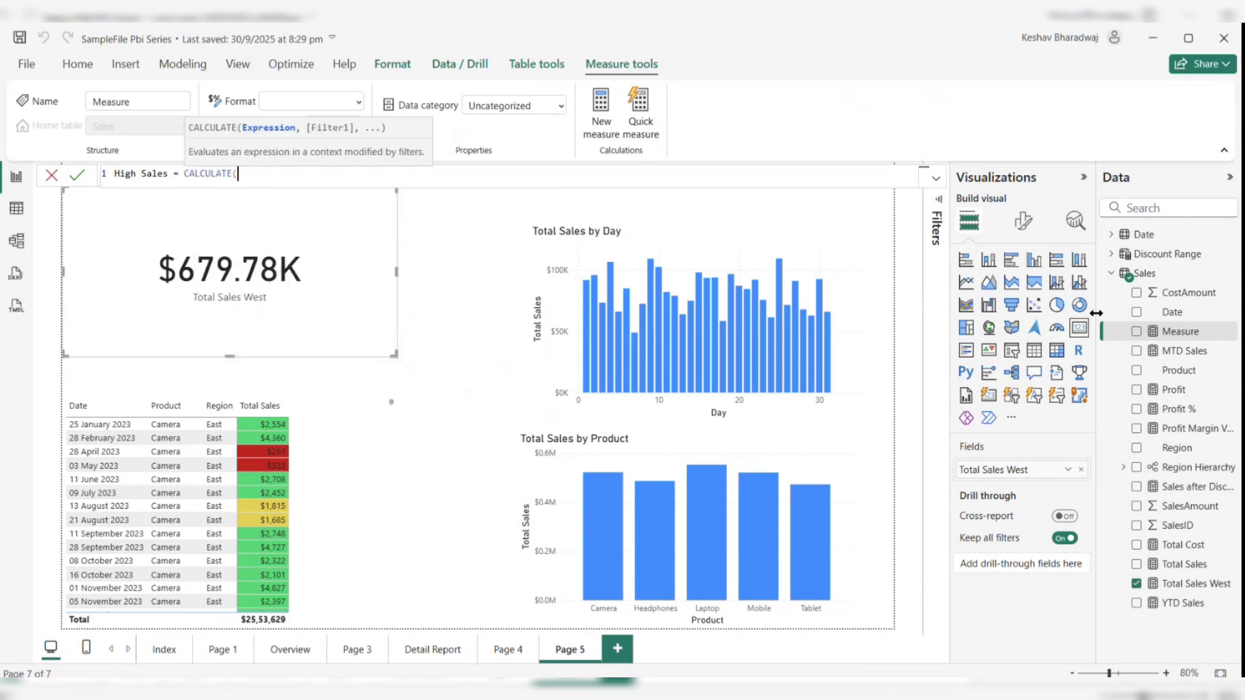
{"action": "type", "text": "total"}
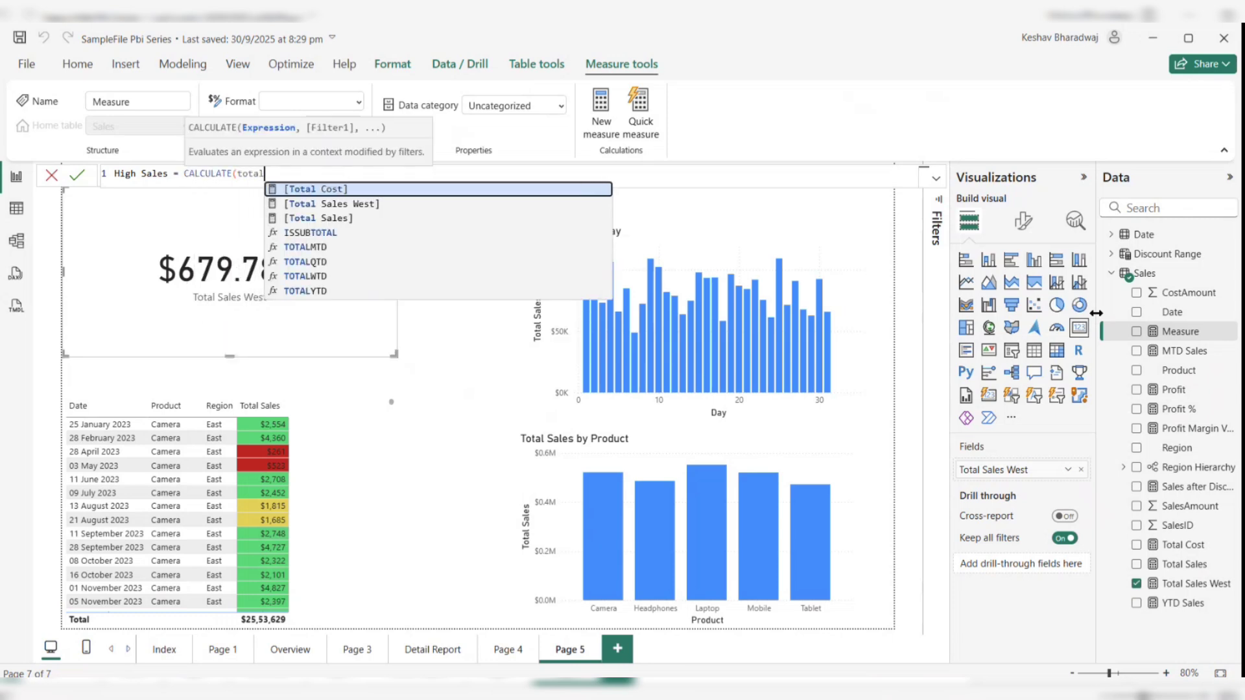
{"action": "left_click", "coordinate": [1096, 312]}
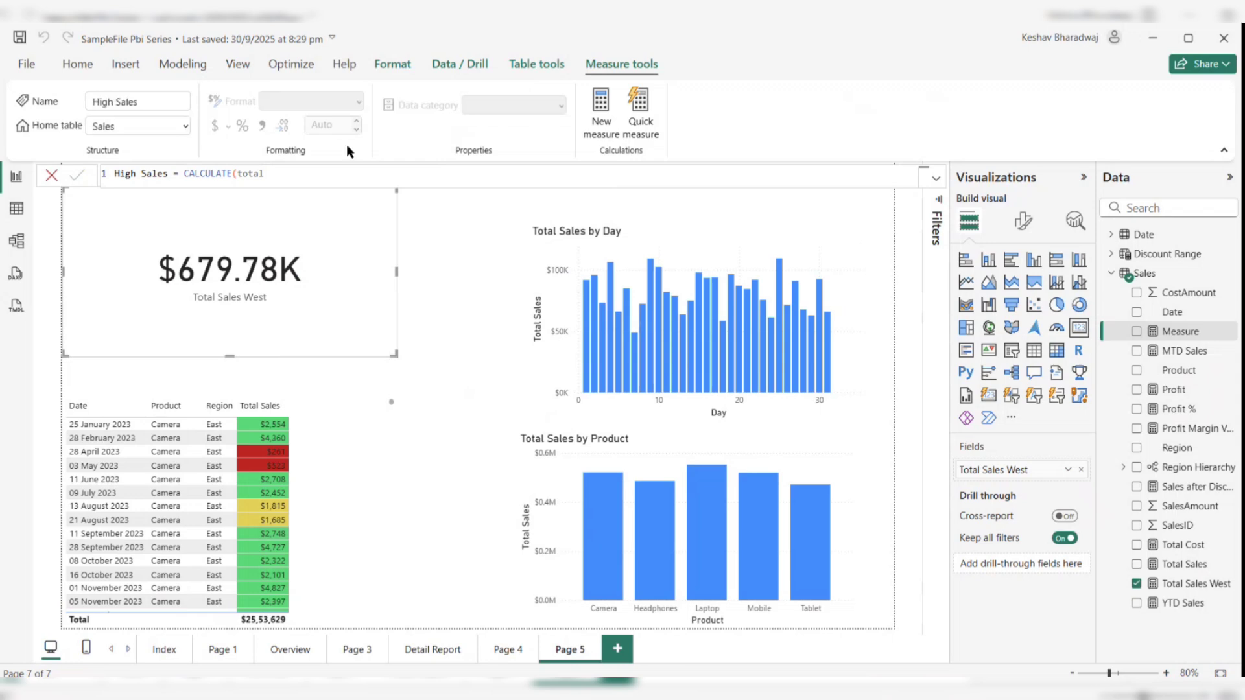
{"action": "left_click", "coordinate": [267, 172]}
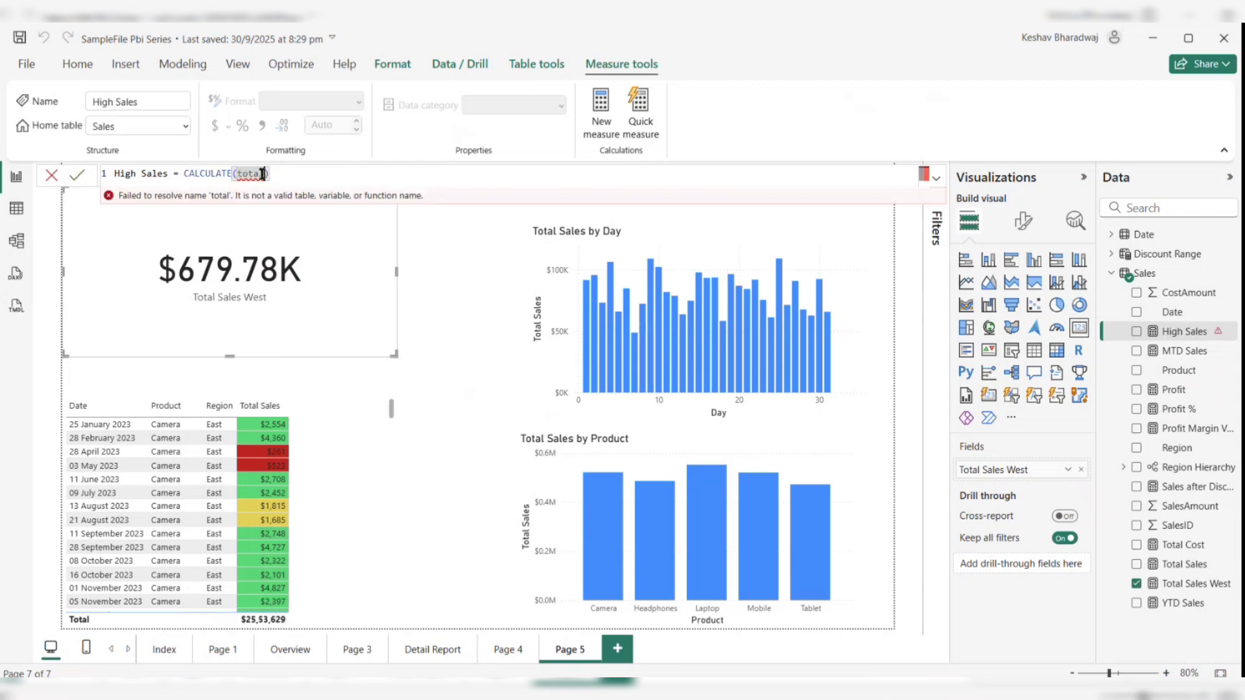
{"action": "type", "text": "s"}
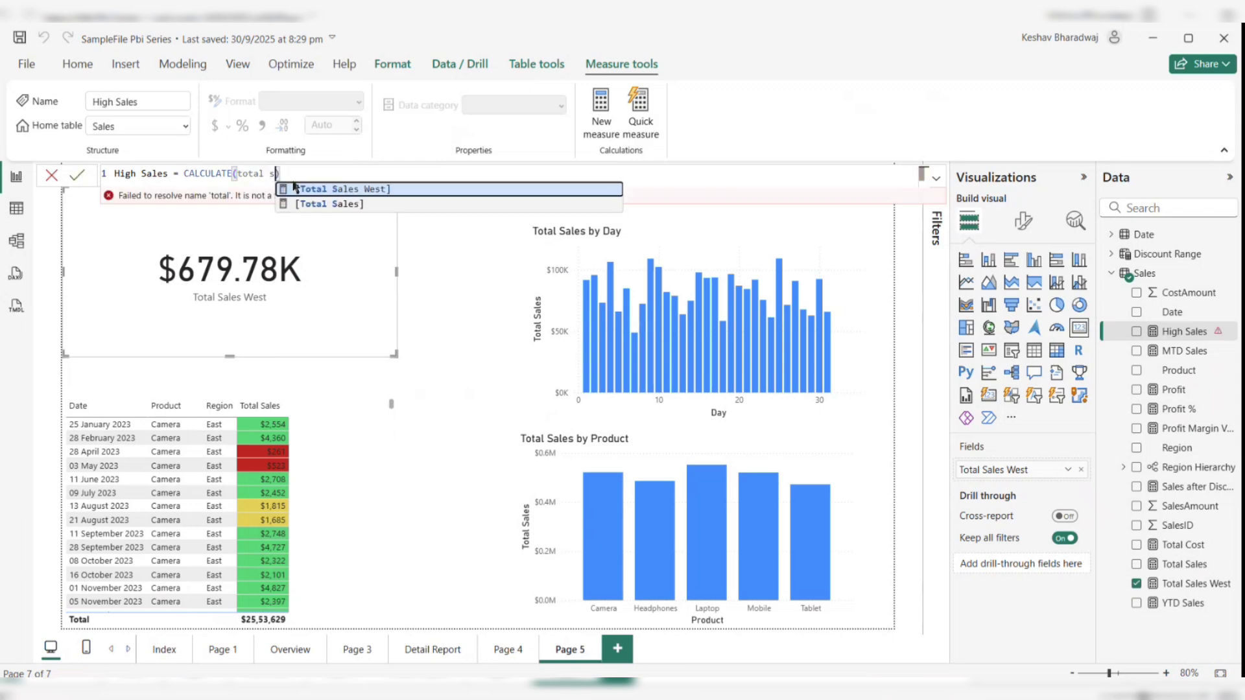
{"action": "left_click", "coordinate": [304, 204]}
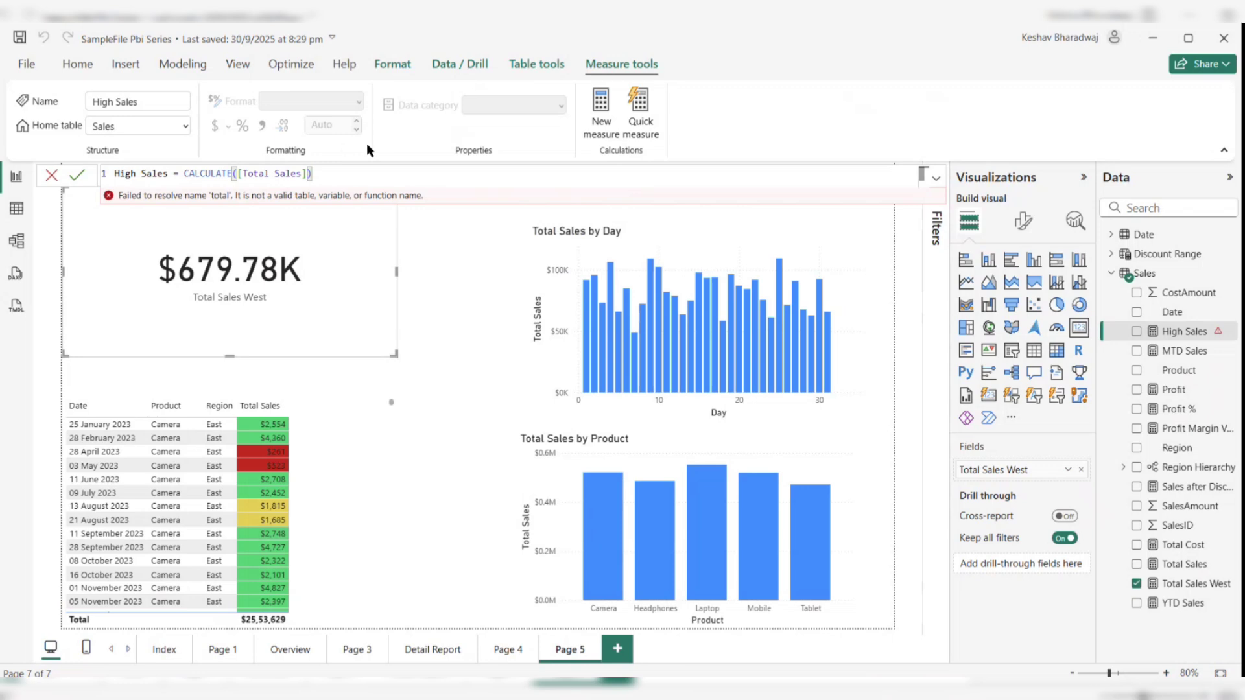
- Complete the High Sales formula with the filter argument FILTER(Sales,Sales[SalesAmount]>500), commit the measure and format it as currency
{"action": "type", "text": ","}
{"action": "type", "text": "fil"}
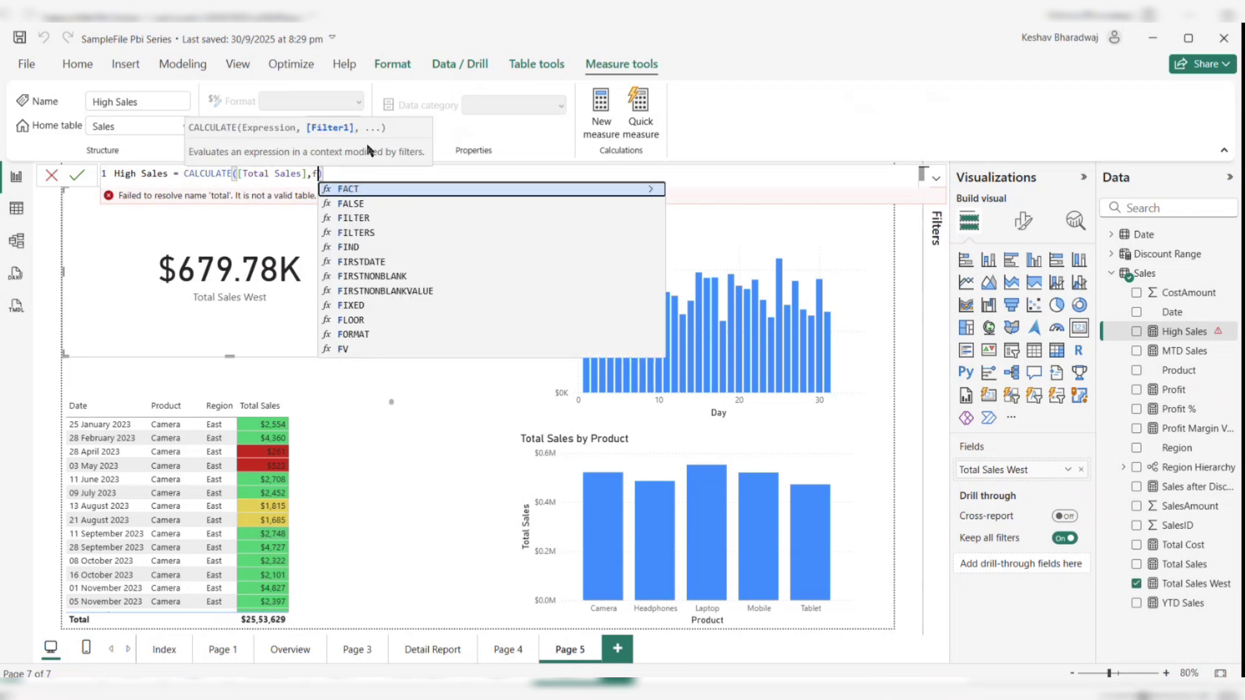
{"action": "key", "text": "Tab"}
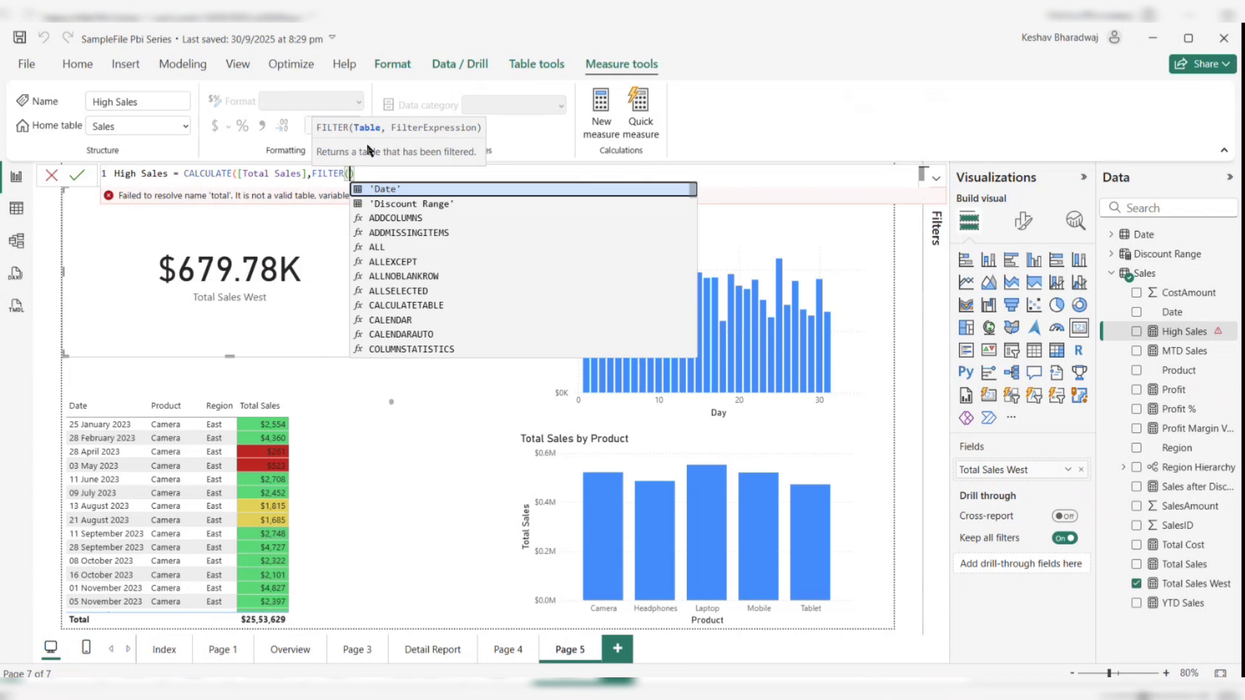
{"action": "type", "text": "sales"}
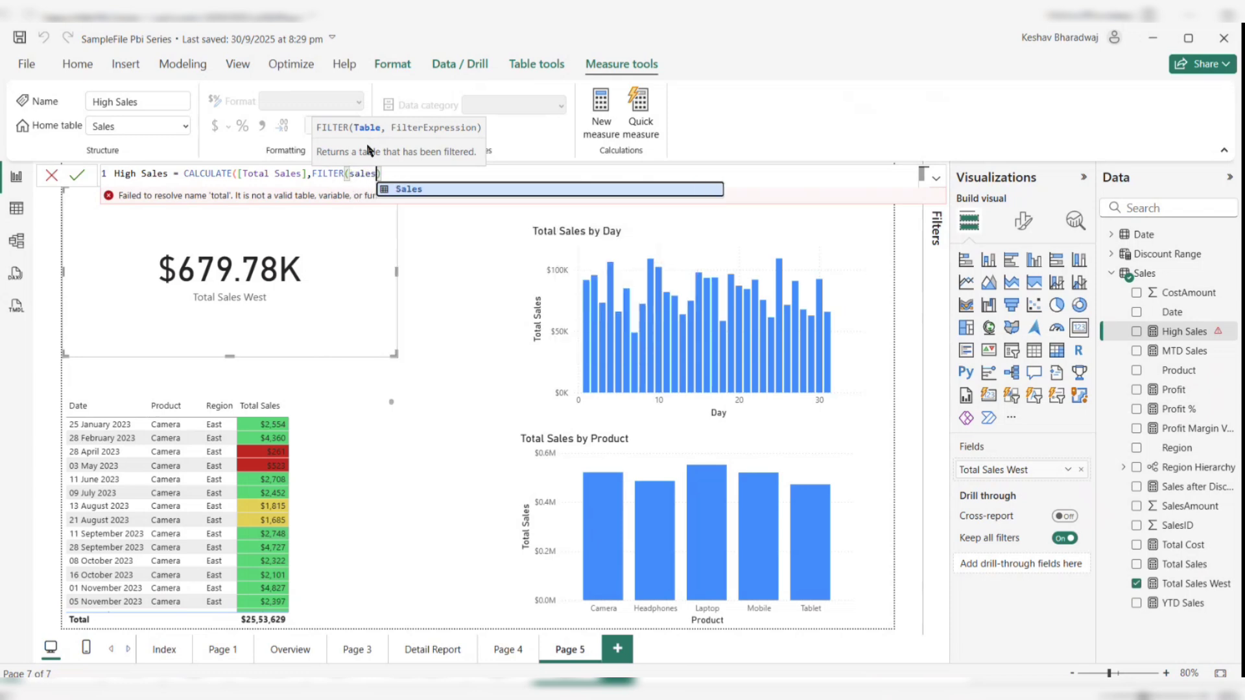
{"action": "key", "text": "Tab"}
{"action": "type", "text": ","}
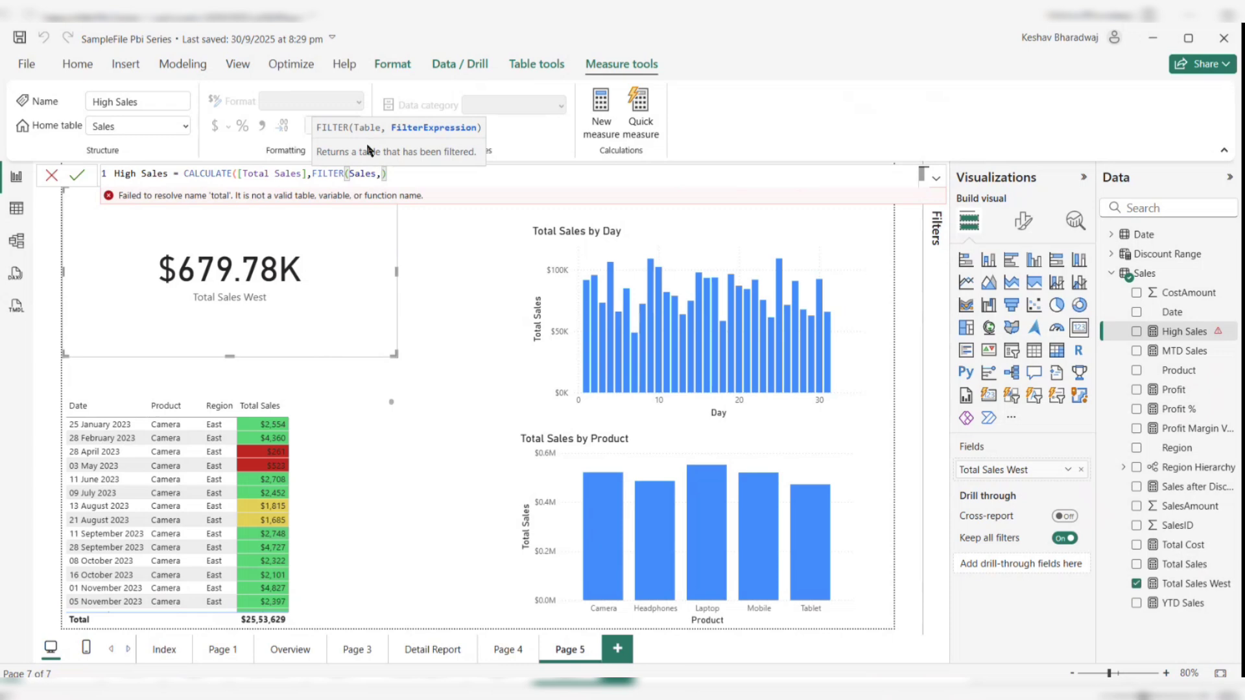
{"action": "type", "text": "salea"}
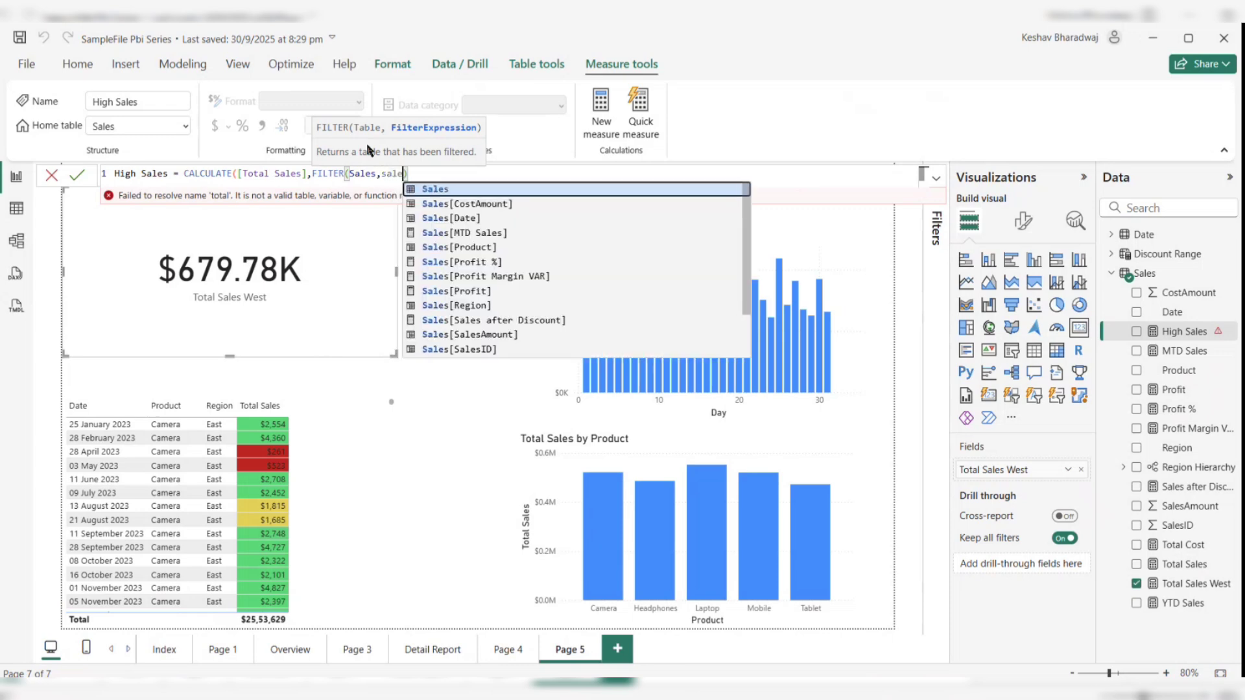
{"action": "key", "text": "BackSpace"}
{"action": "left_click", "coordinate": [498, 334]}
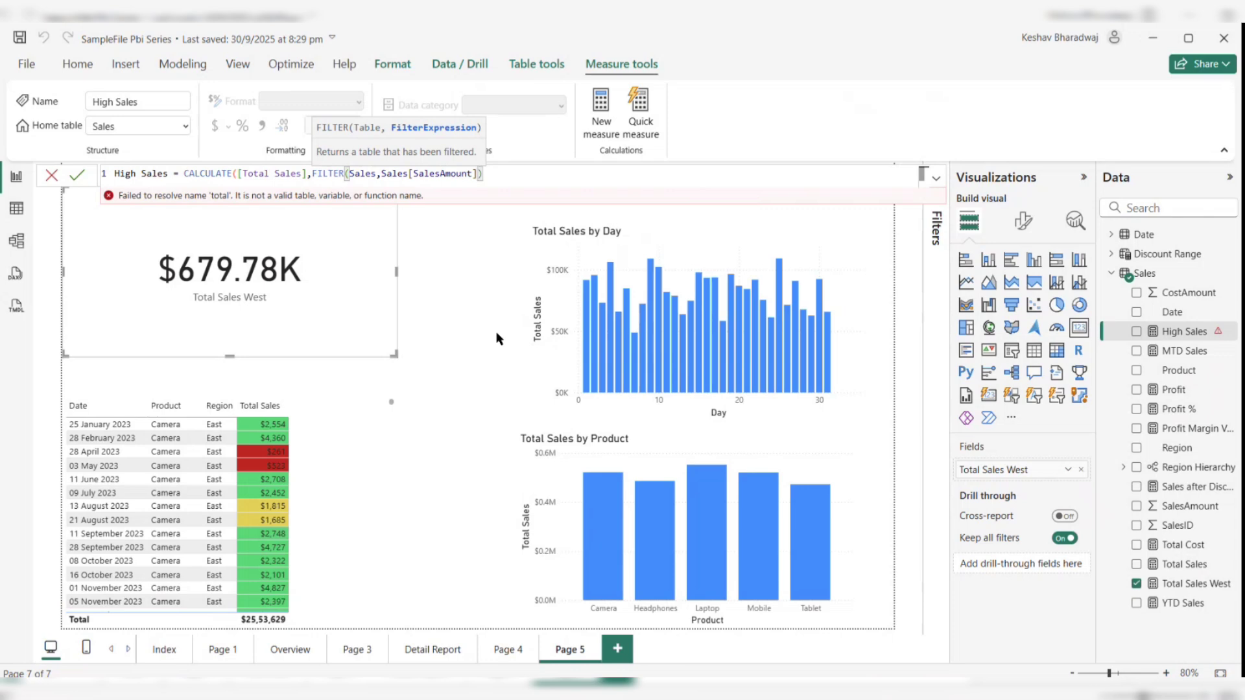
{"action": "type", "text": ">500)"}
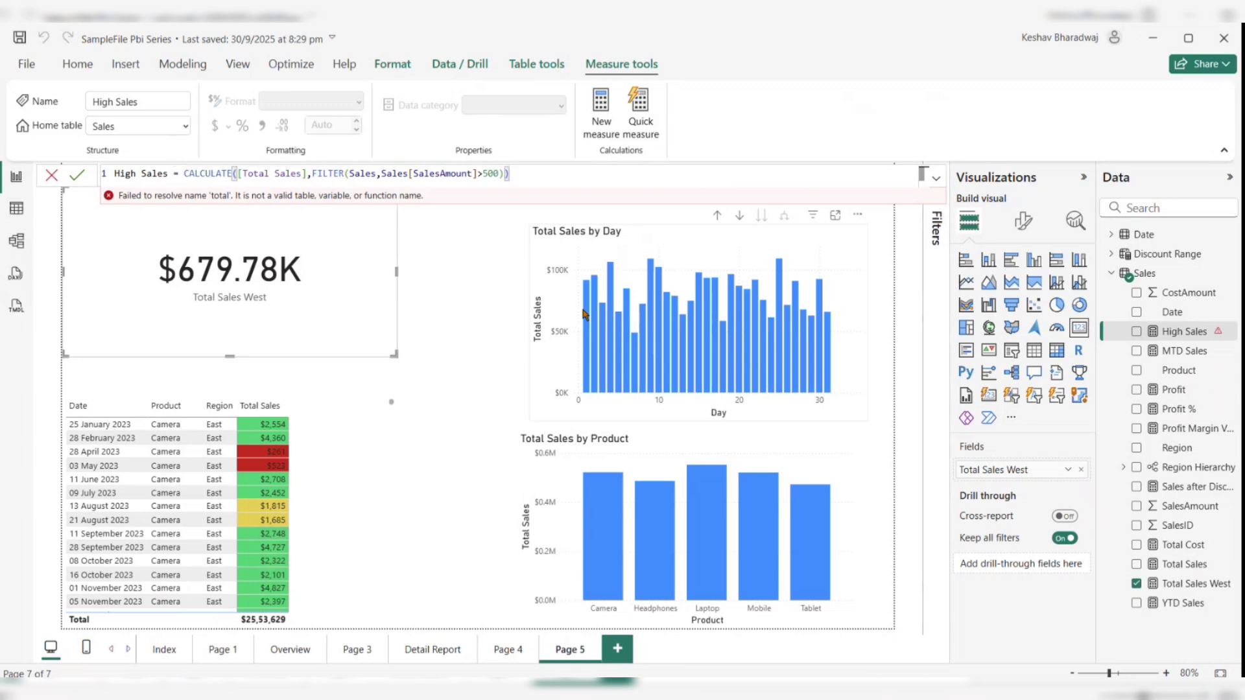
{"action": "key", "text": "Return"}
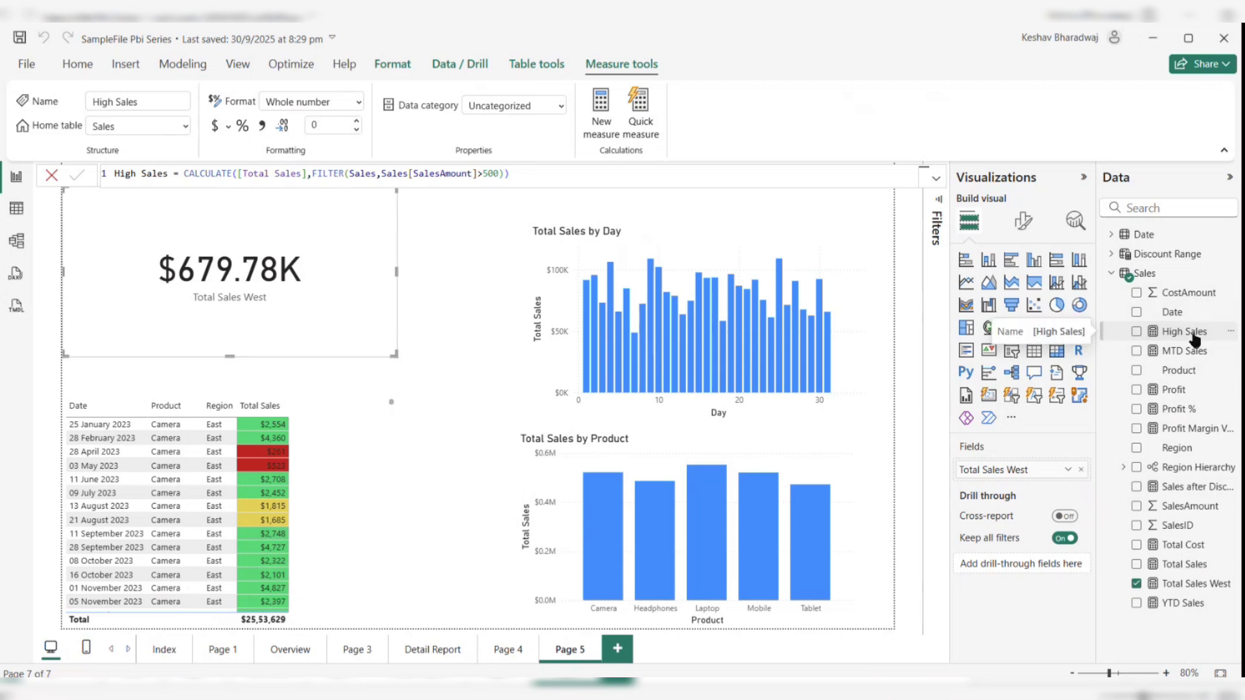
{"action": "left_click", "coordinate": [214, 124]}
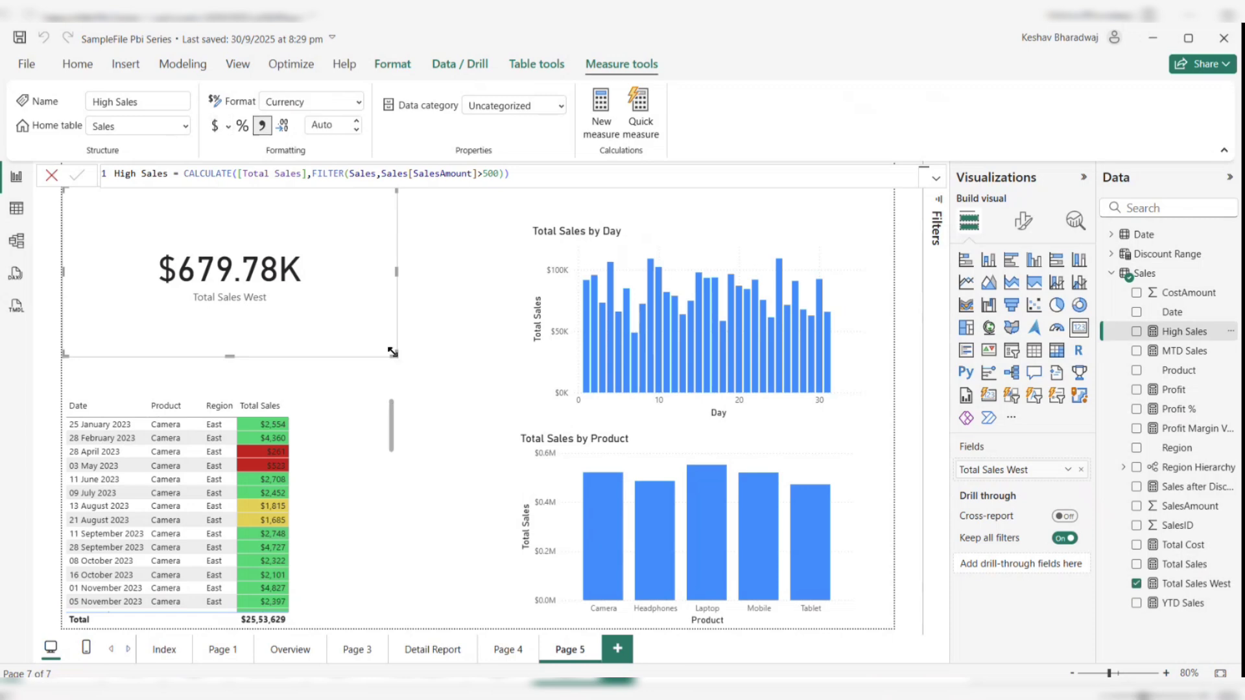
- Shrink the Total Sales West card and show High Sales as a card between it and the table
{"action": "left_click_drag", "start_coordinate": [397, 356], "coordinate": [309, 263]}
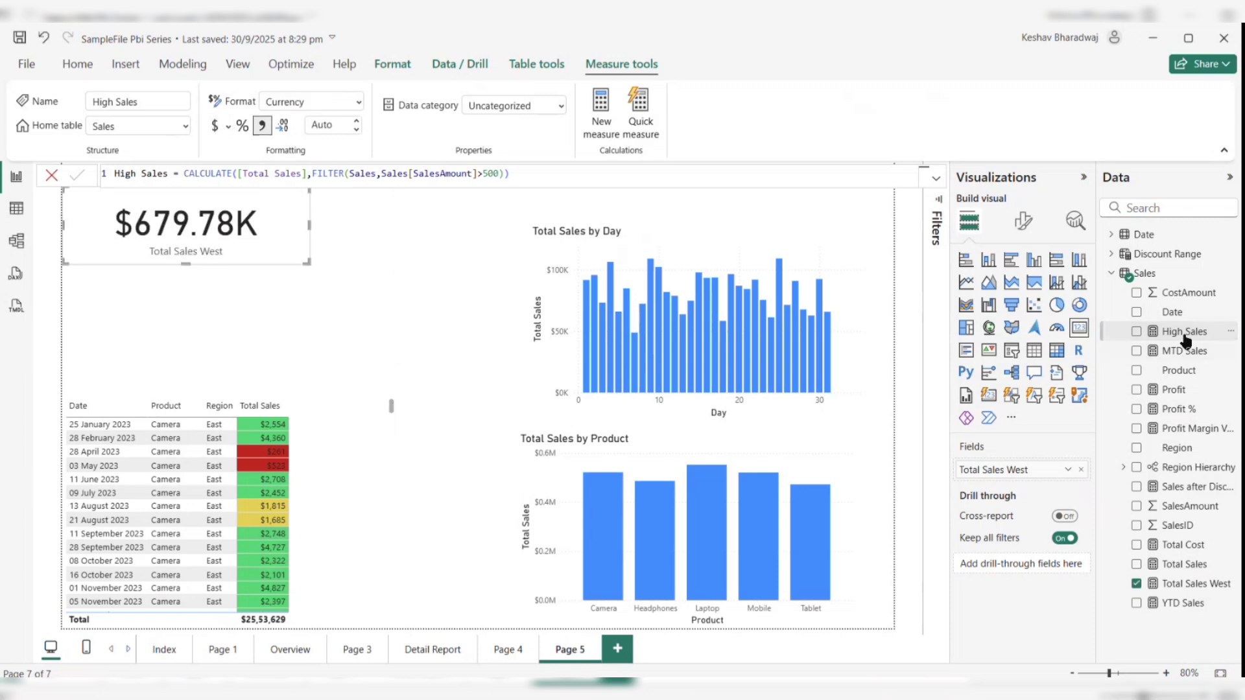
{"action": "left_click_drag", "start_coordinate": [1185, 332], "coordinate": [389, 360]}
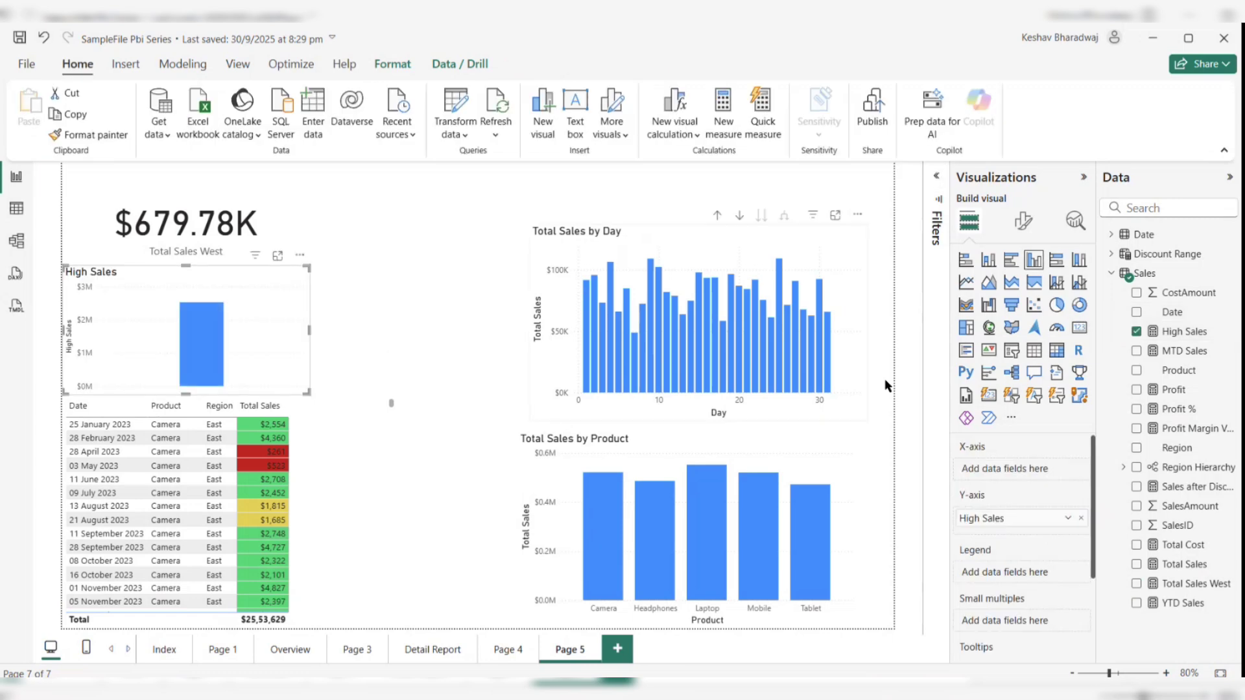
{"action": "left_click", "coordinate": [1079, 328]}
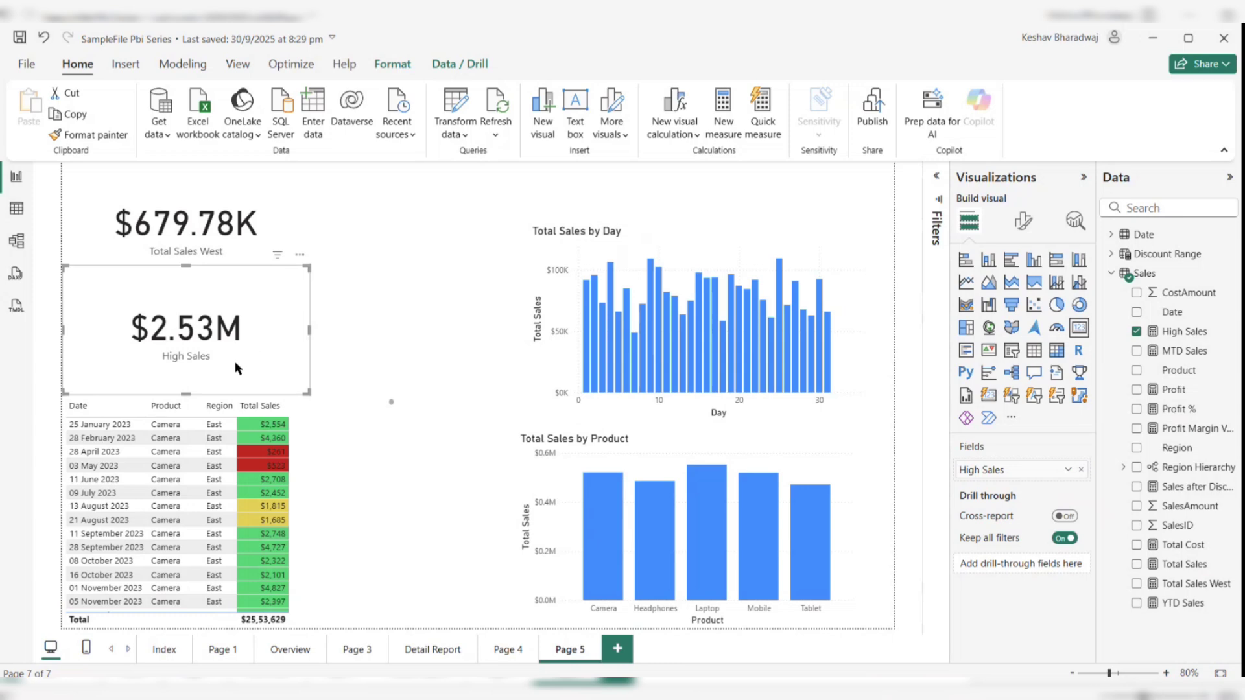
{"action": "left_click_drag", "start_coordinate": [248, 345], "coordinate": [284, 341]}
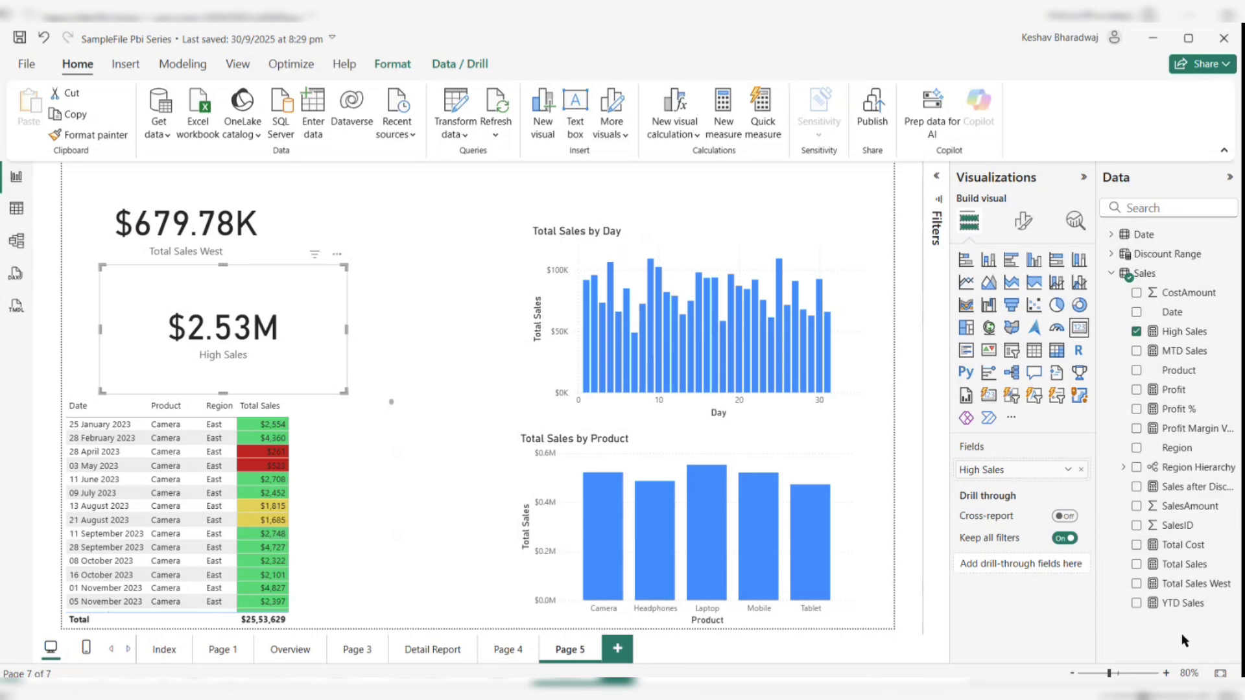
- Create a Sales table measure named All Sales that uses CALCULATE with [Total Sales] as its expression
{"action": "right_click", "coordinate": [1169, 280]}
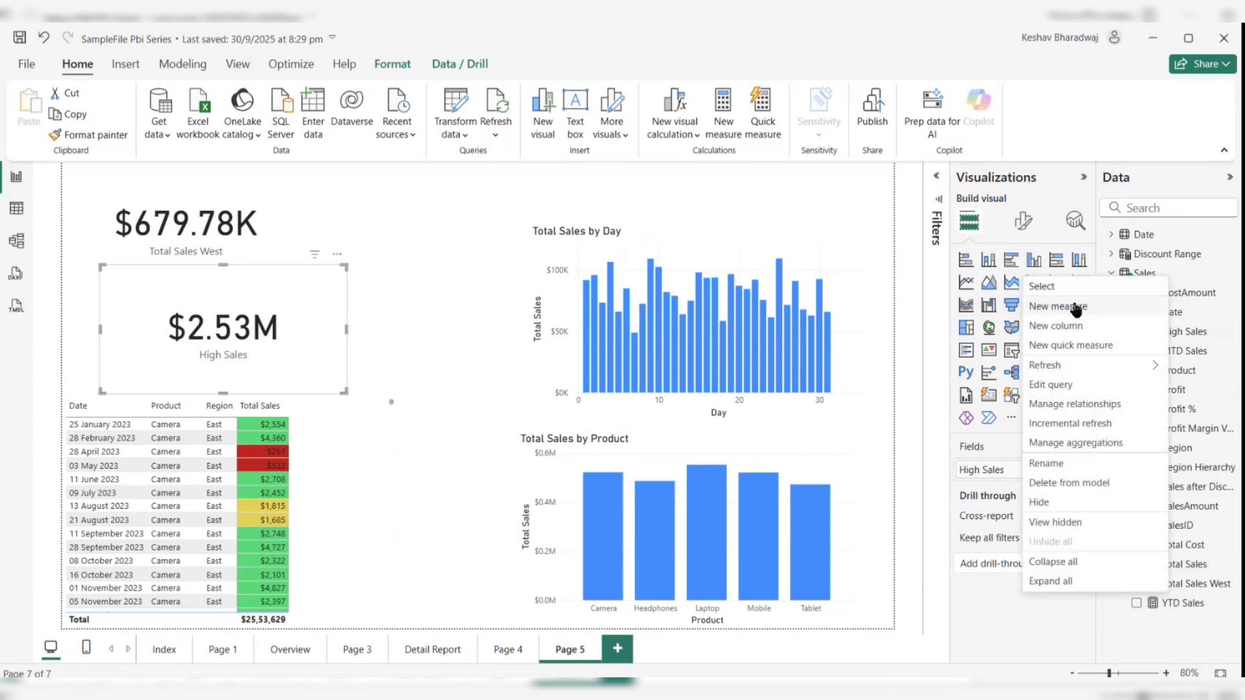
{"action": "key", "text": "Escape"}
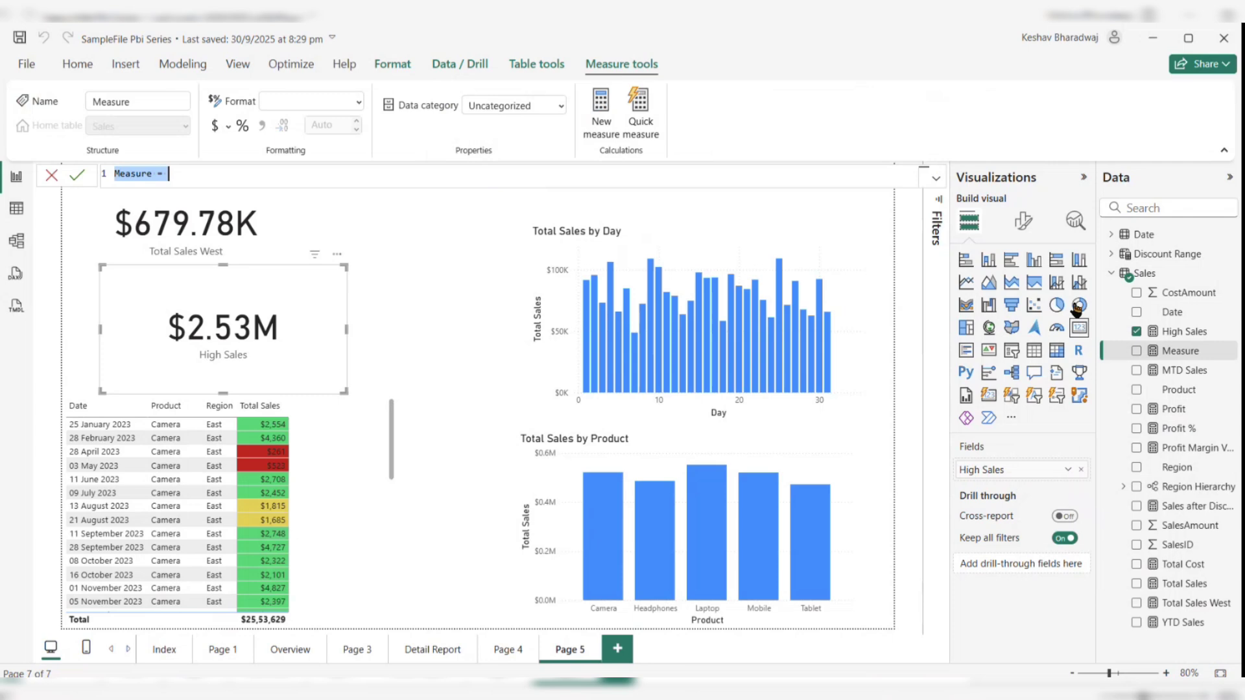
{"action": "type", "text": "All Sa"}
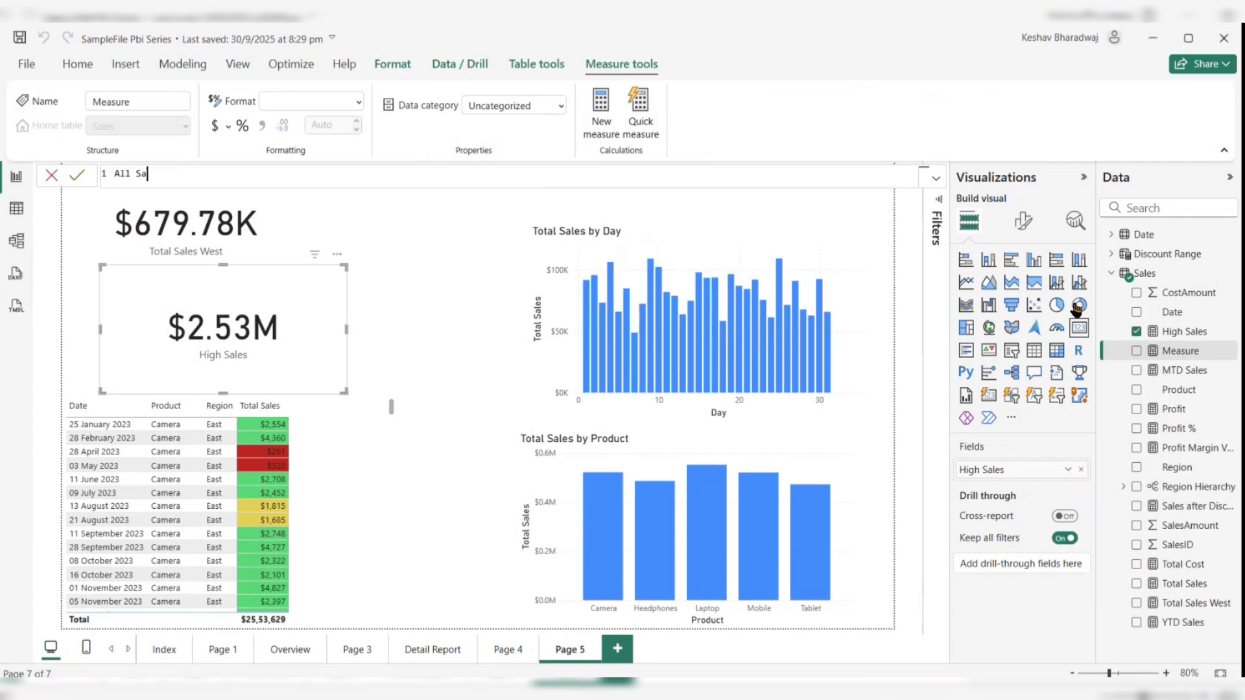
{"action": "type", "text": "les = CALCULATE("}
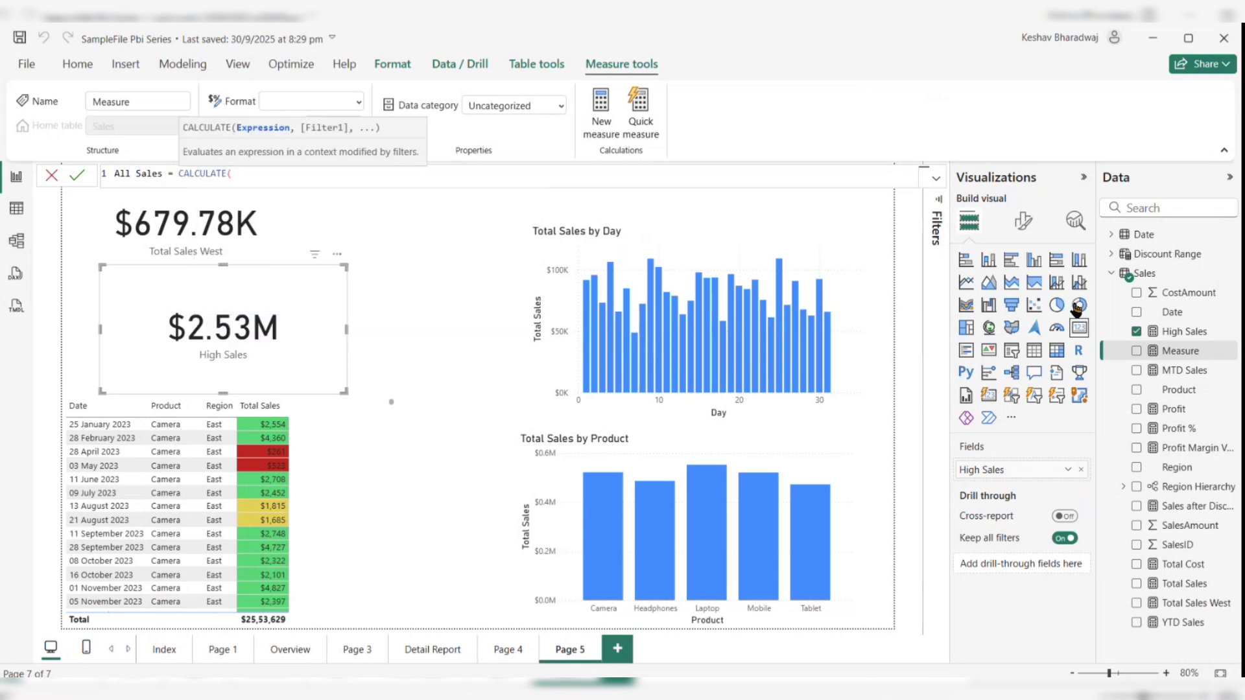
{"action": "type", "text": "To"}
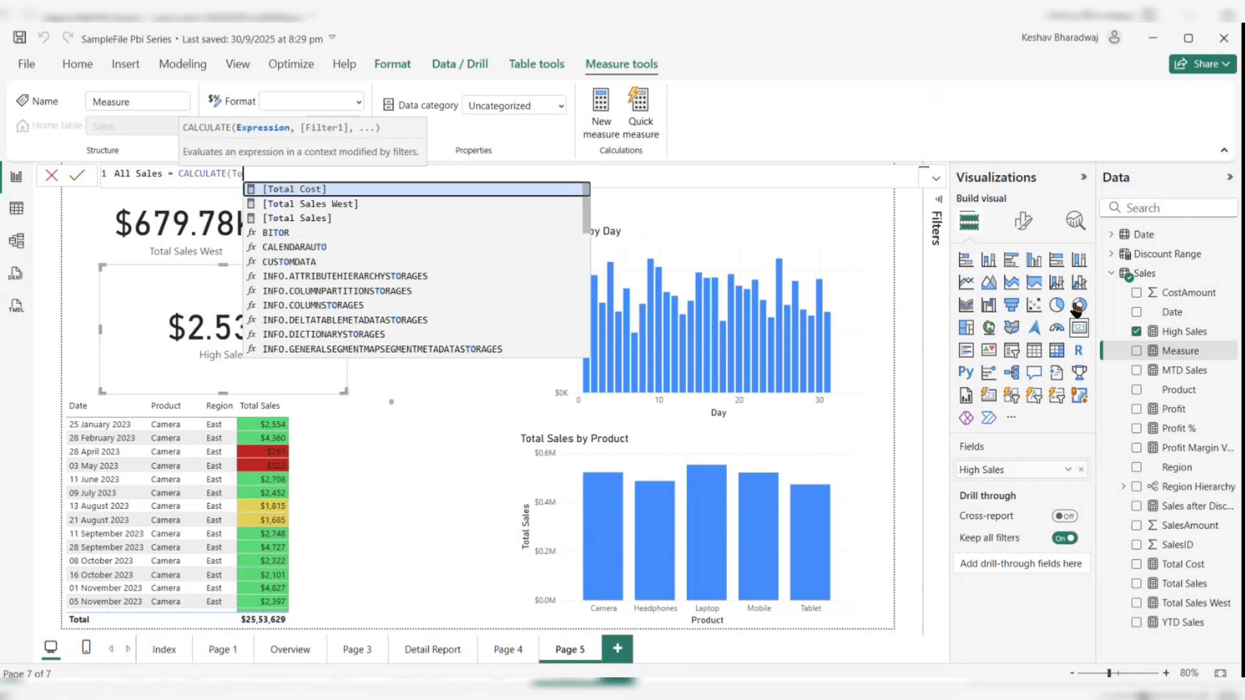
{"action": "left_click", "coordinate": [366, 219]}
{"action": "type", "text": ","}
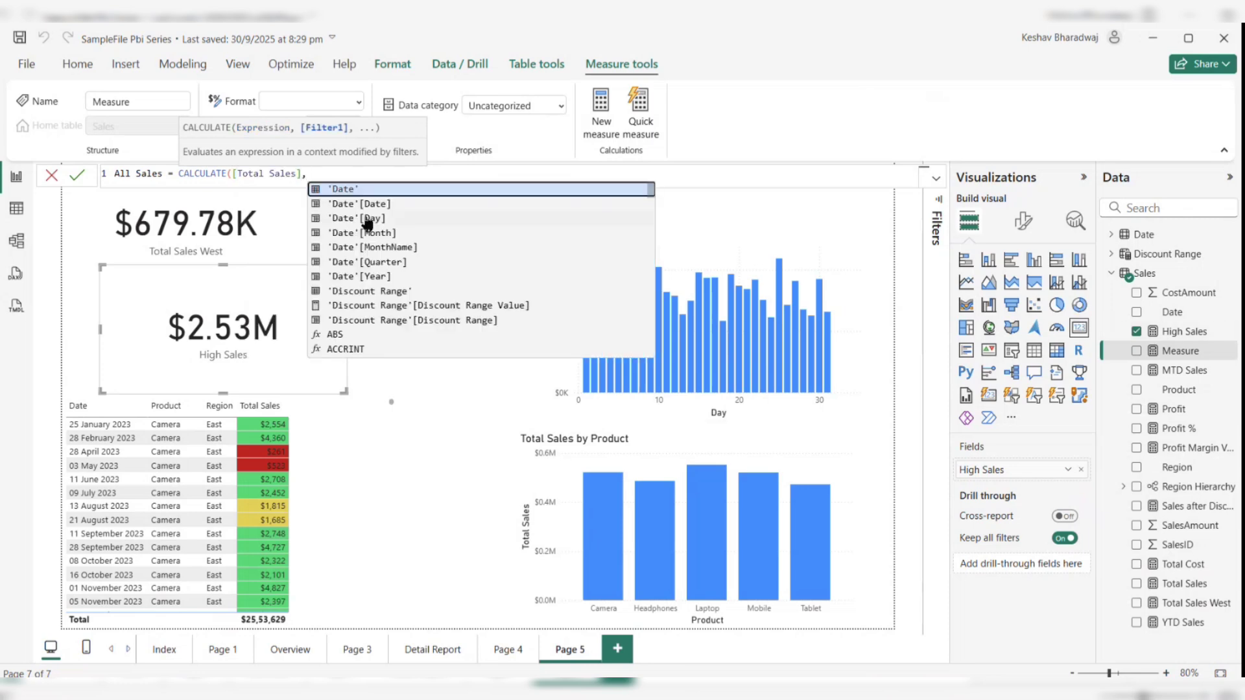
- Complete the All Sales measure with the filter argument ALL(Sales) and show it as a card beside the High Sales card
{"action": "type", "text": "All"}
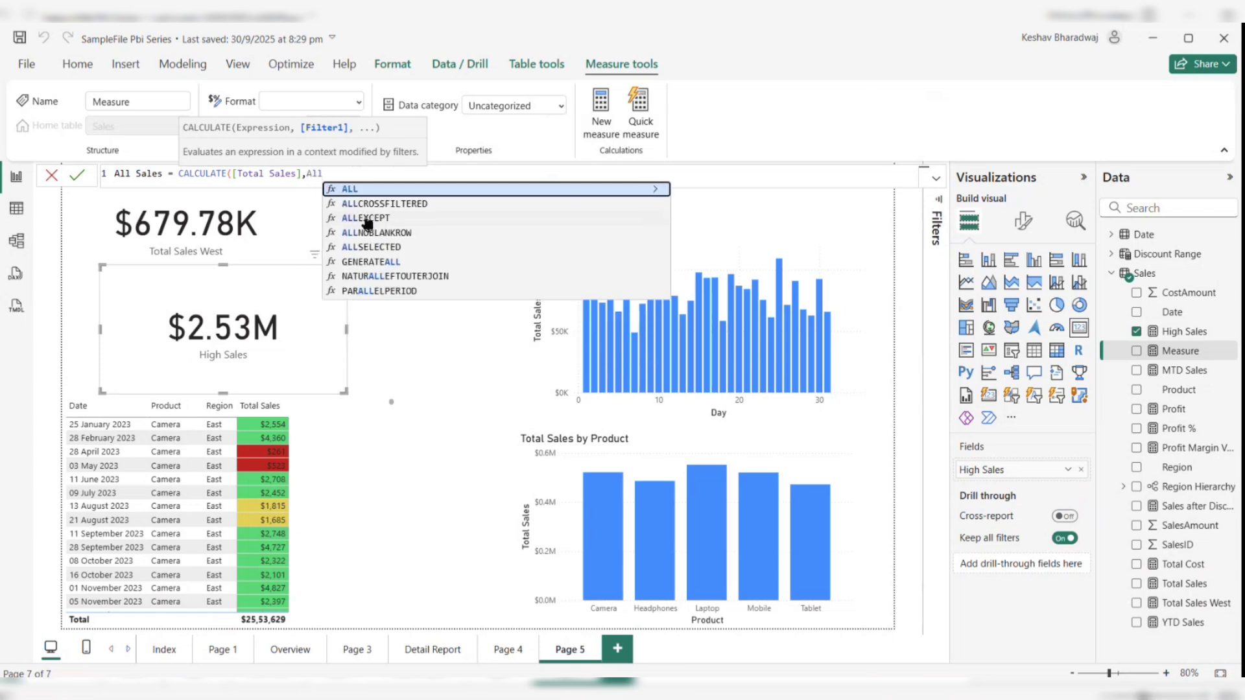
{"action": "key", "text": "Tab"}
{"action": "type", "text": "Sal"}
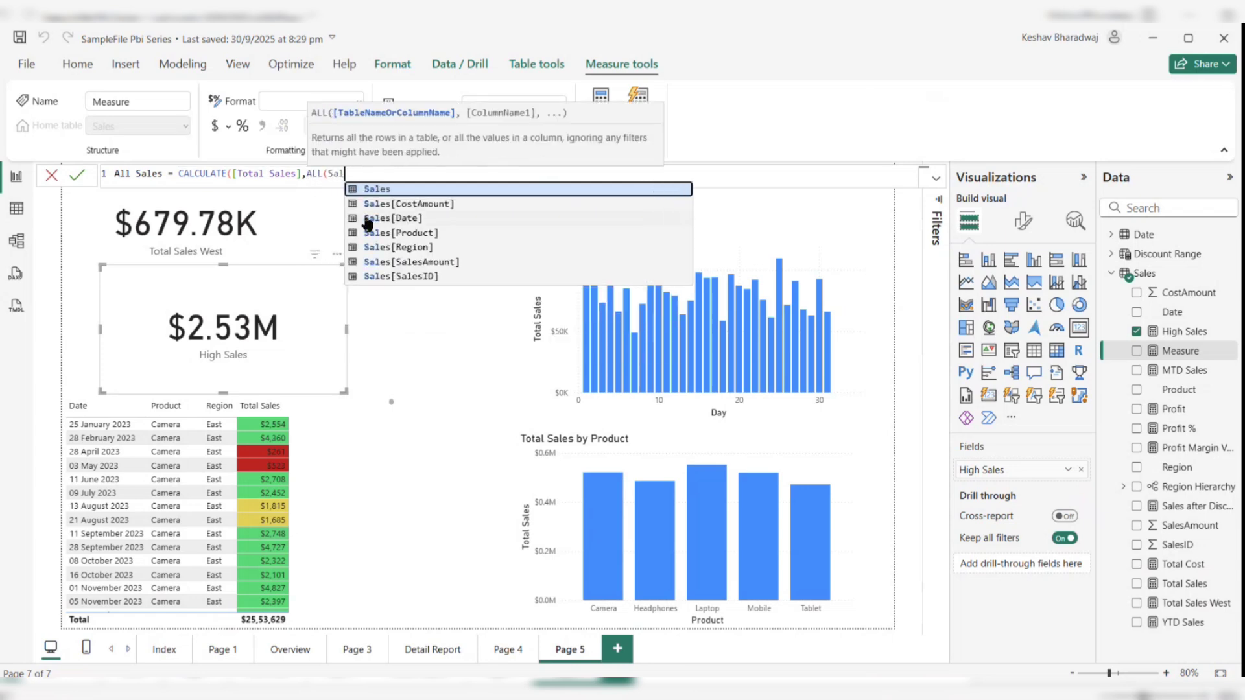
{"action": "type", "text": "es"}
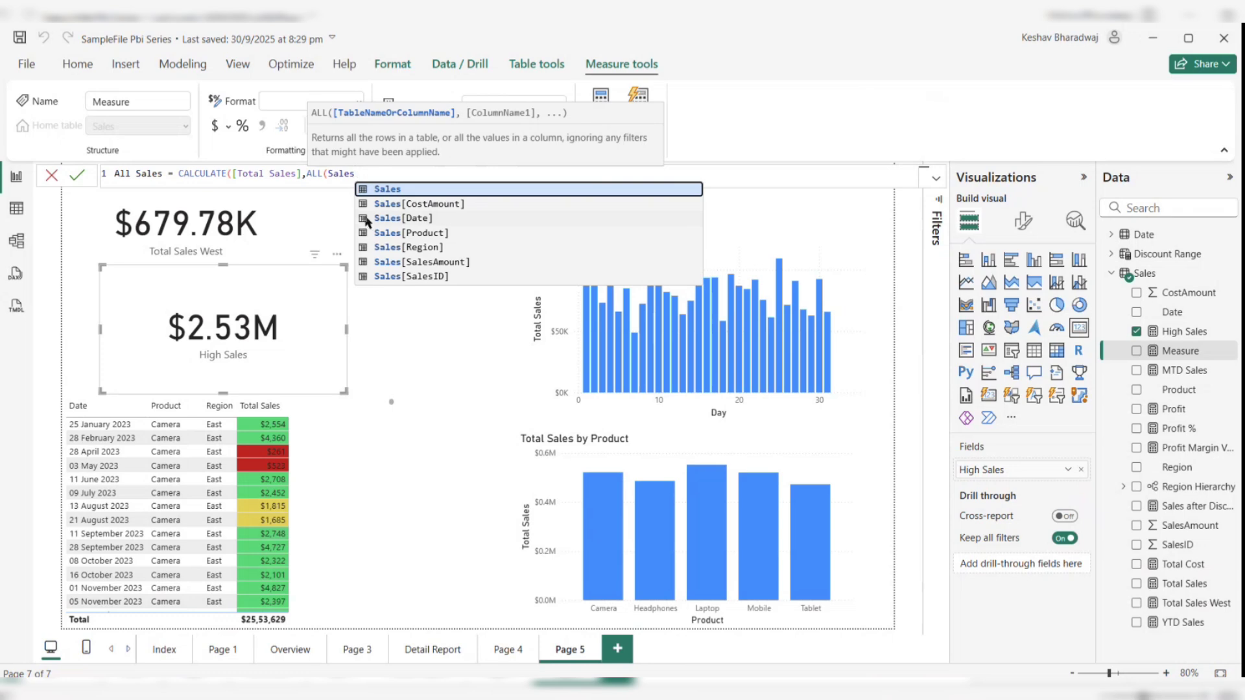
{"action": "type", "text": "))"}
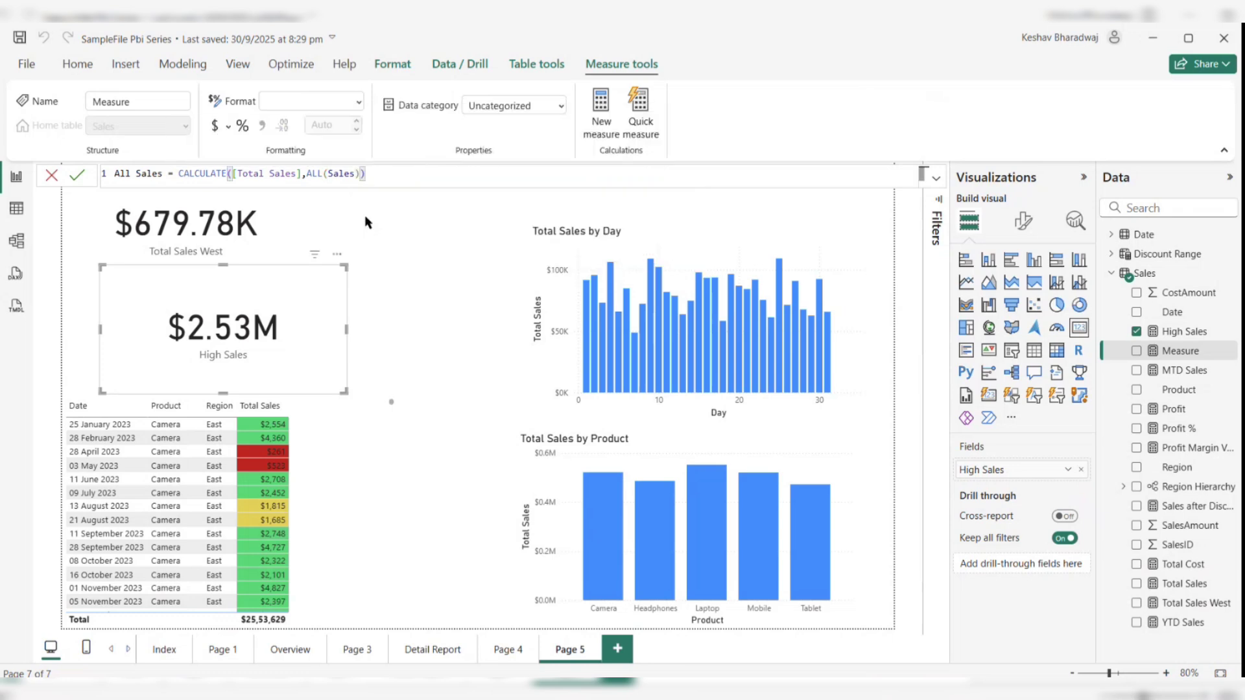
{"action": "key", "text": "Return"}
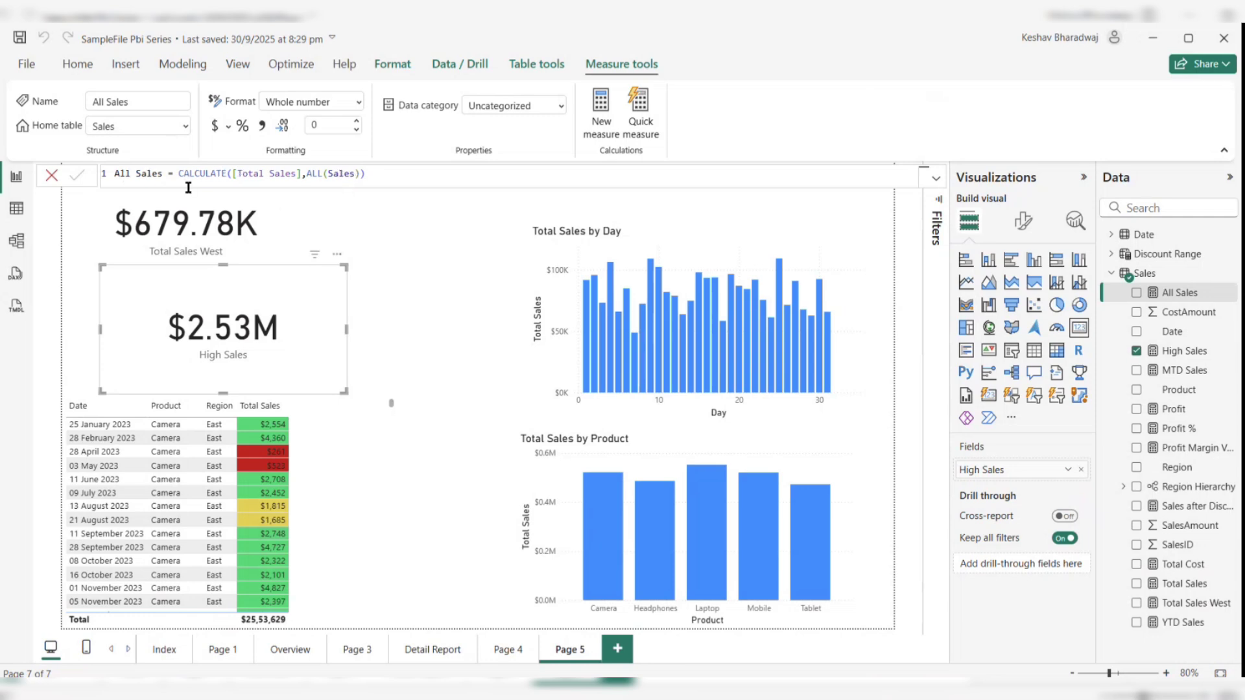
{"action": "left_click_drag", "start_coordinate": [1196, 296], "coordinate": [389, 311]}
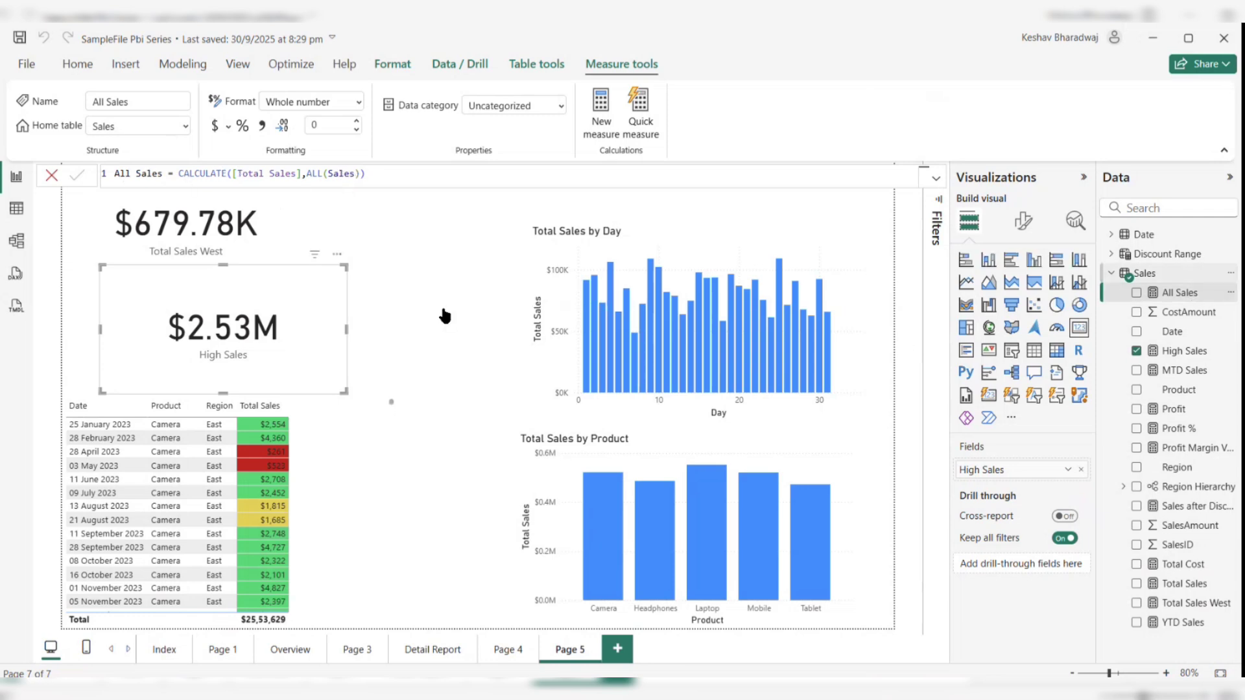
{"action": "left_click", "coordinate": [1079, 327]}
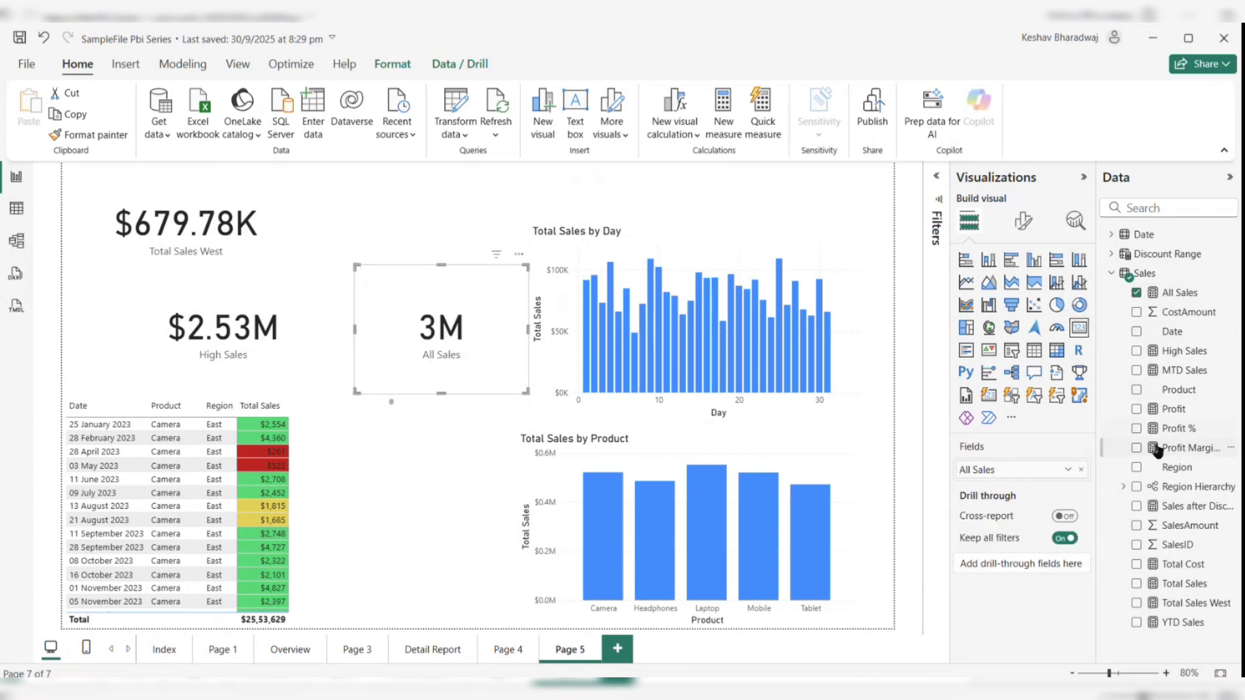
- Add a Product slicer above the Total Sales by Day chart and filter the page to Camera
{"action": "left_click_drag", "start_coordinate": [1182, 396], "coordinate": [797, 186]}
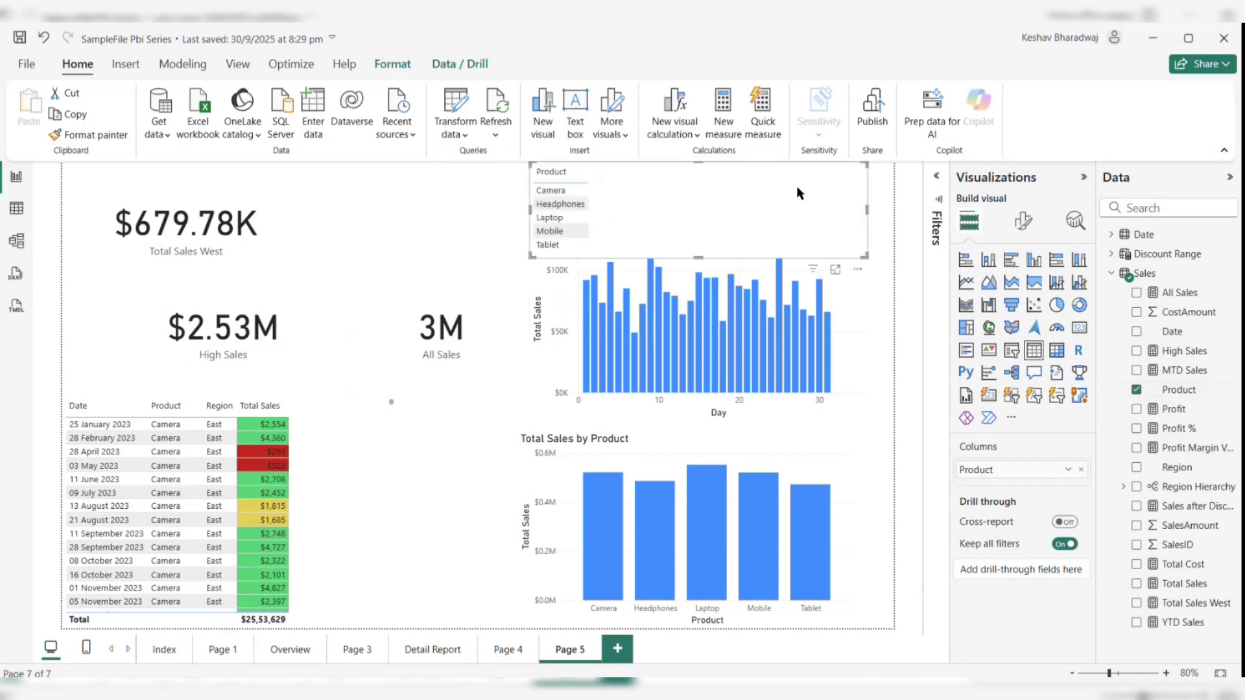
{"action": "left_click", "coordinate": [556, 191]}
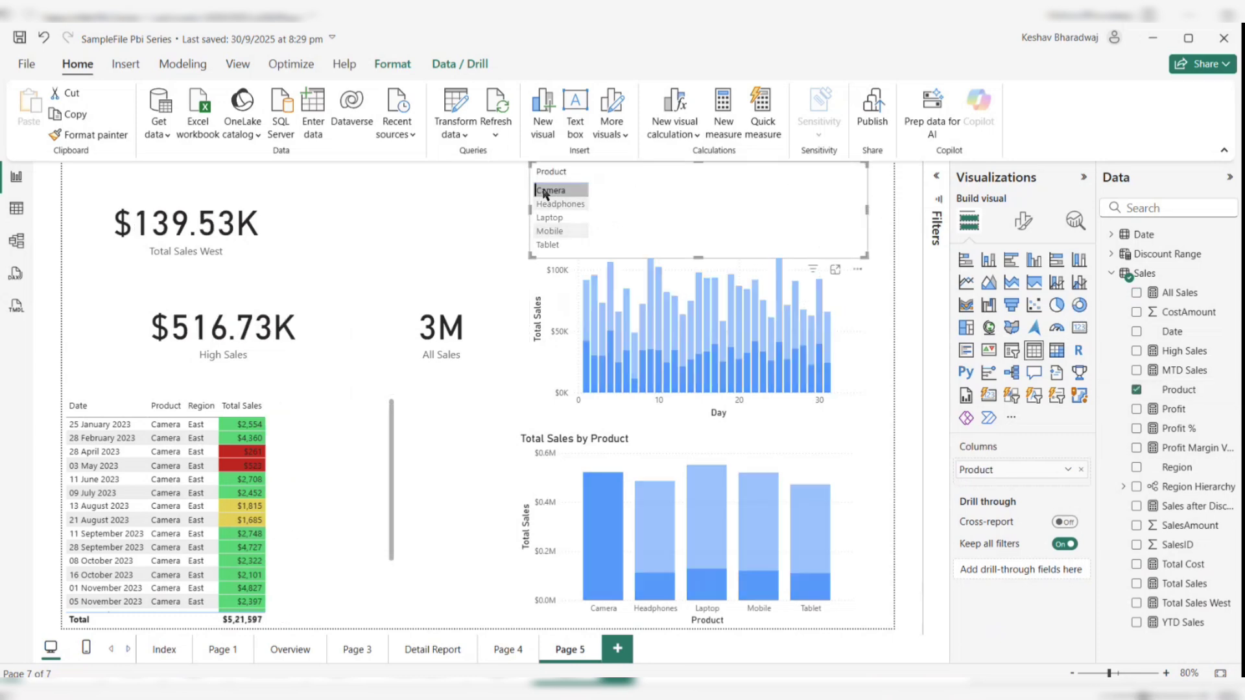
{"action": "left_click", "coordinate": [1011, 350]}
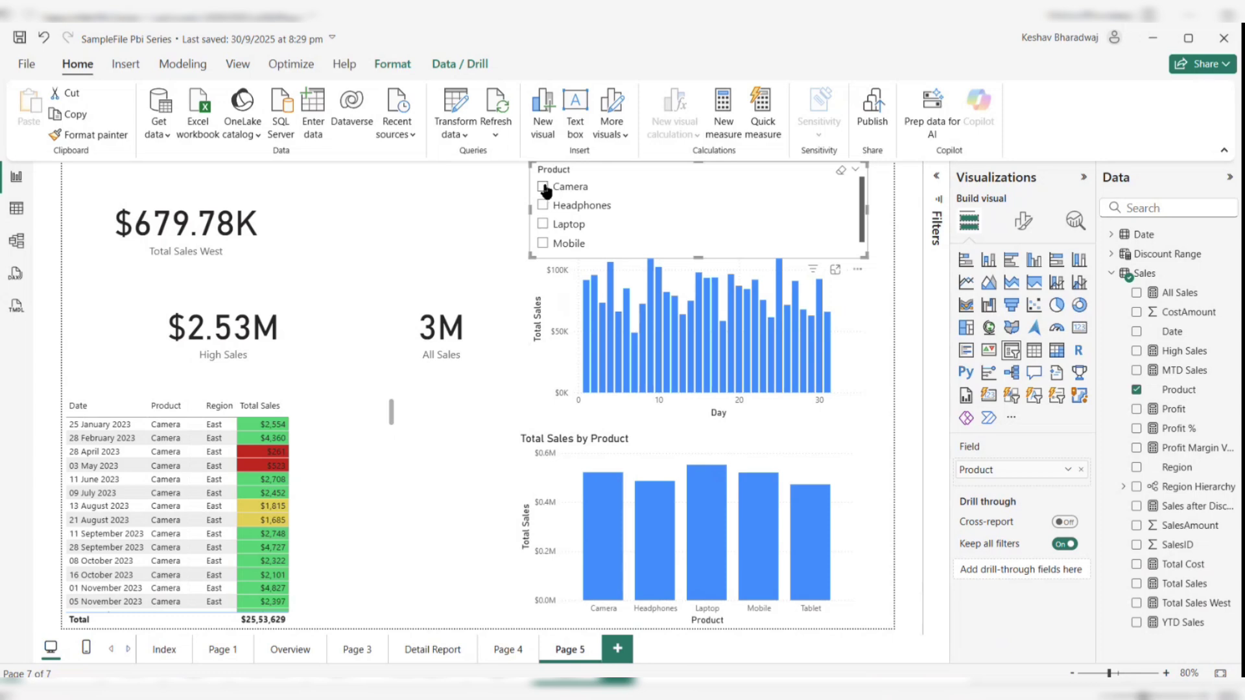
{"action": "left_click", "coordinate": [544, 187]}
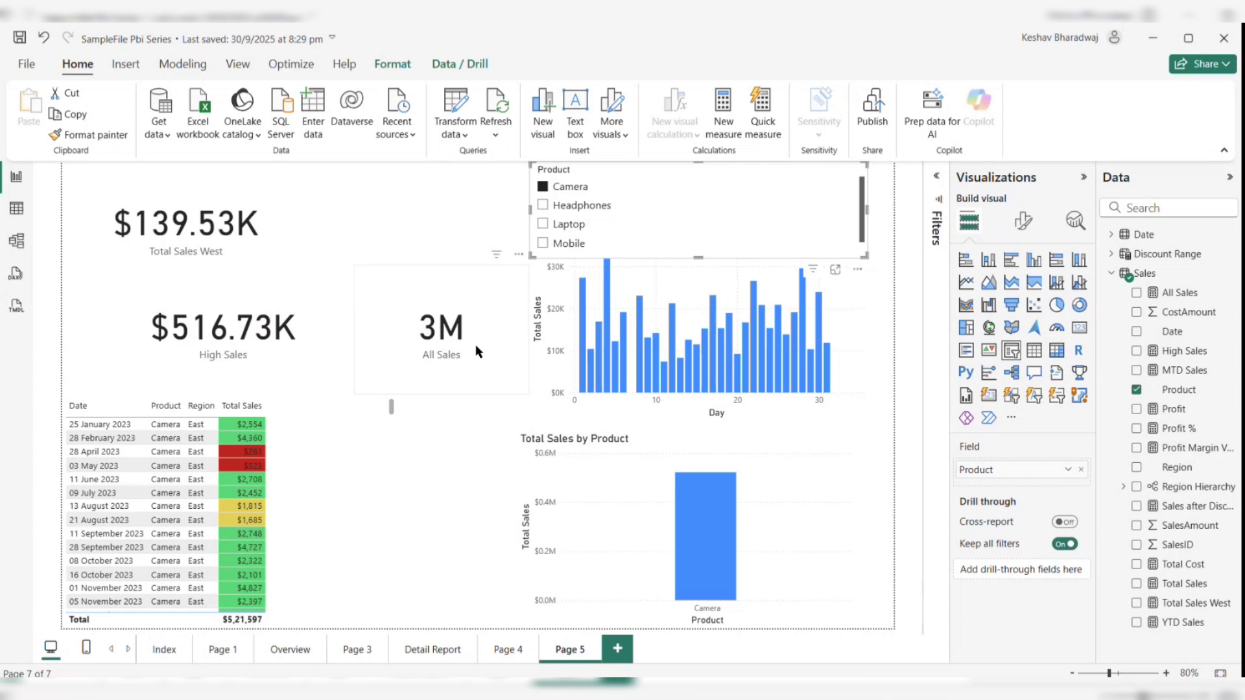
- Display the All Sales formula, and move the All Sales card up beside Total Sales West with a reduced height
{"action": "left_click", "coordinate": [1191, 293]}
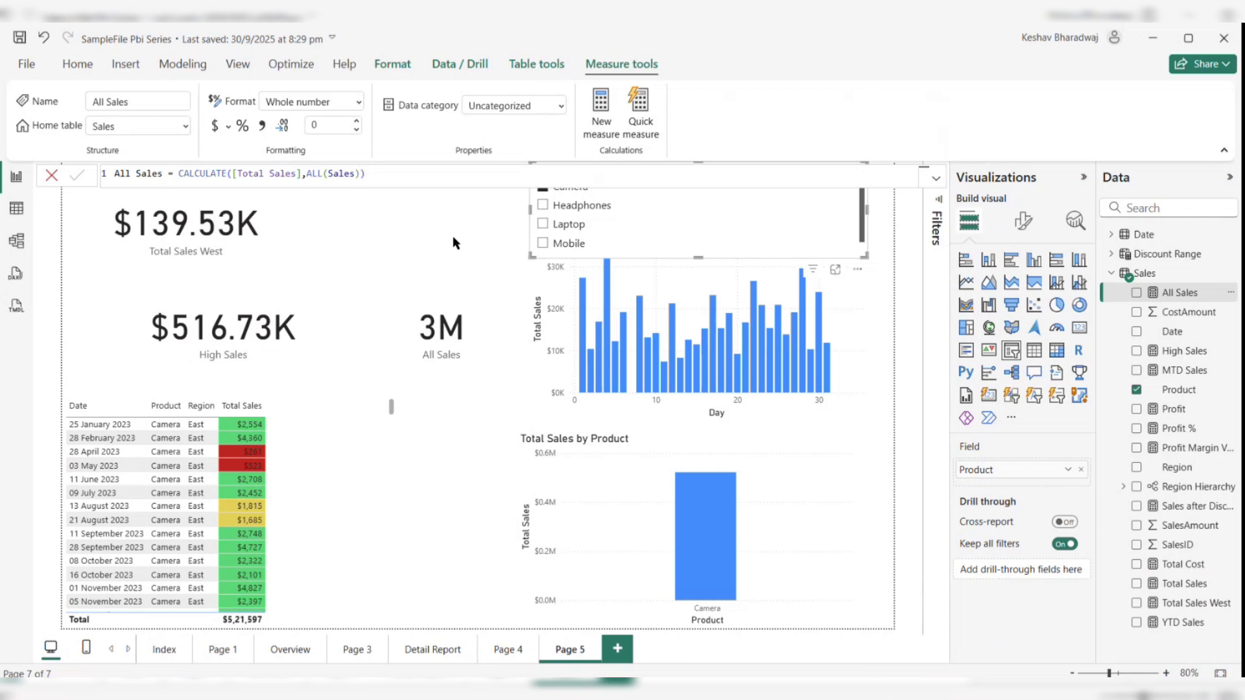
{"action": "left_click", "coordinate": [442, 357]}
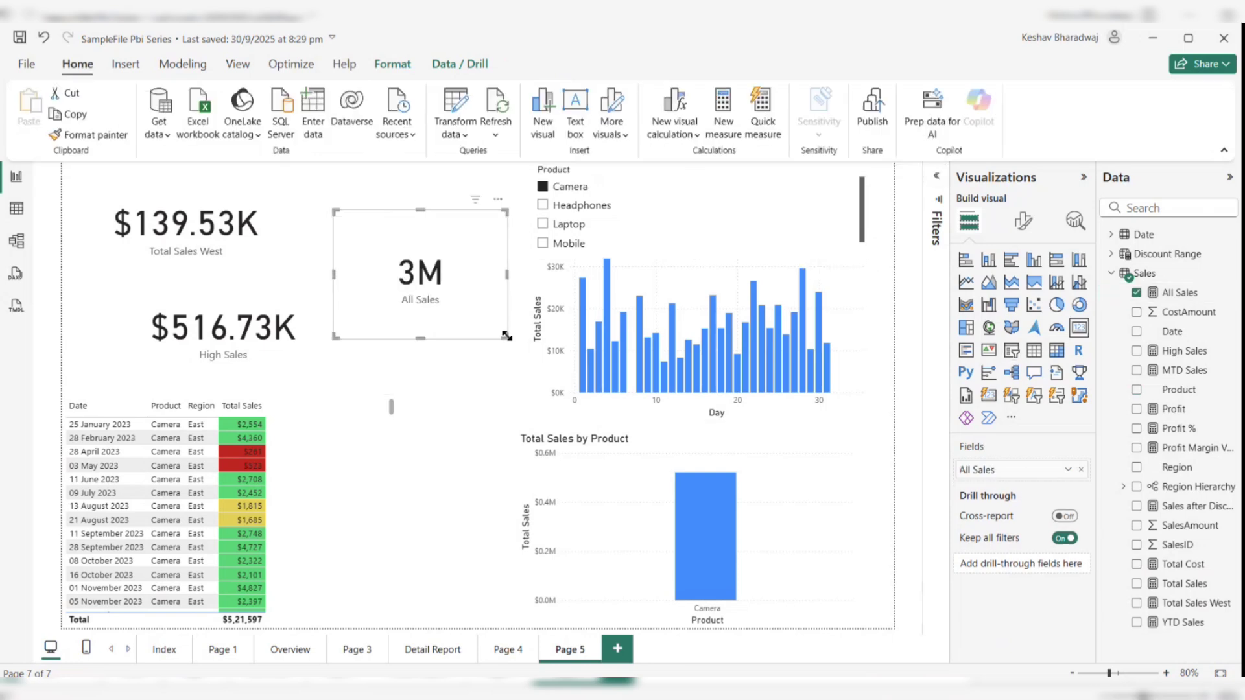
{"action": "left_click_drag", "start_coordinate": [505, 338], "coordinate": [505, 278]}
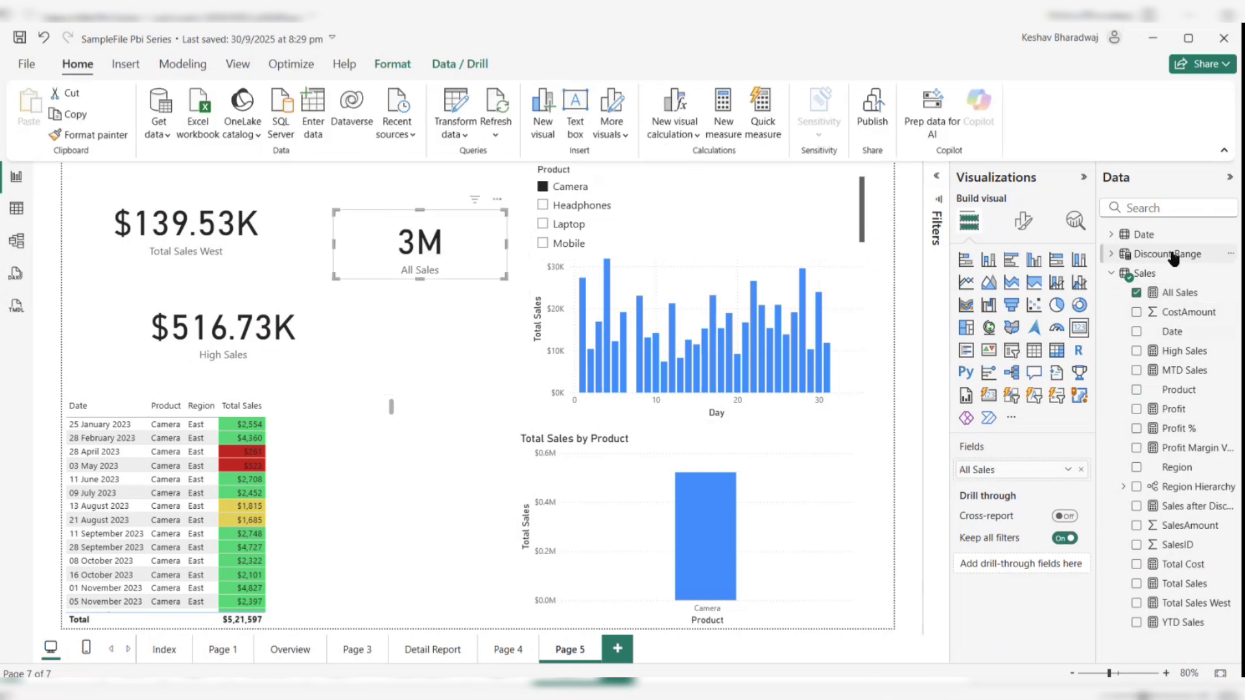
- Create a Sales table measure named Sales % that uses DIVIDE with [Total Sales] as the numerator
{"action": "right_click", "coordinate": [1131, 273]}
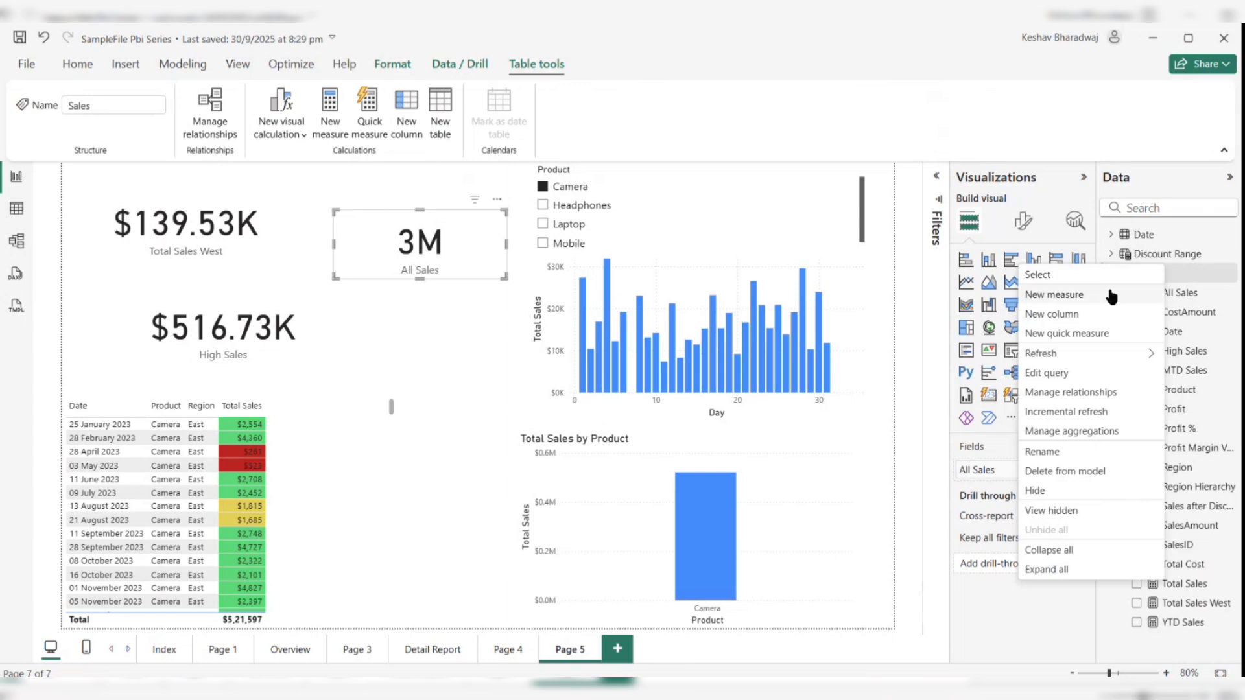
{"action": "left_click", "coordinate": [1110, 293]}
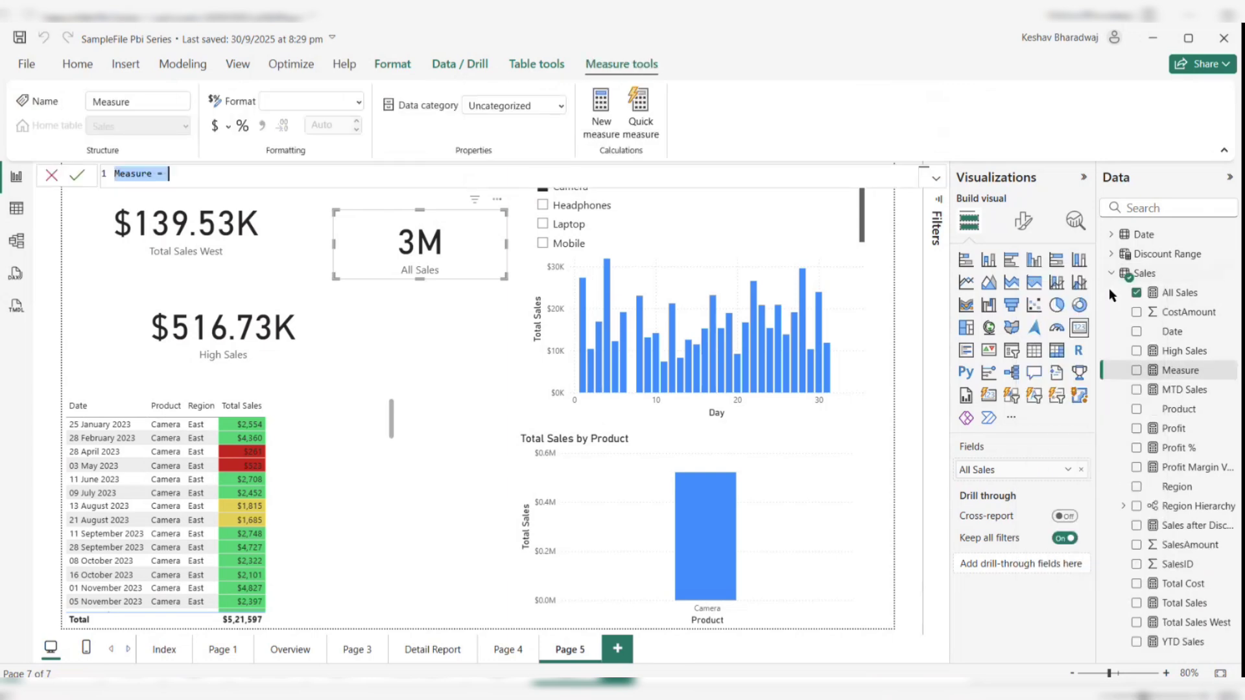
{"action": "type", "text": "Sales "}
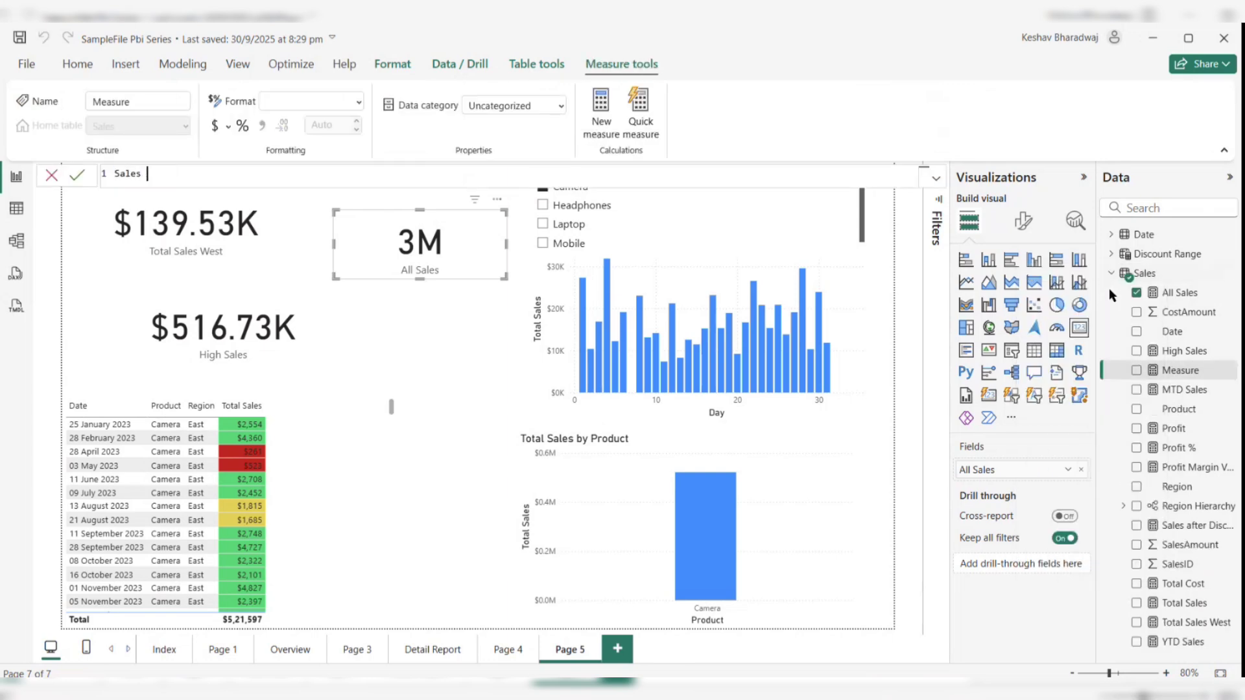
{"action": "type", "text": "% = DIV"}
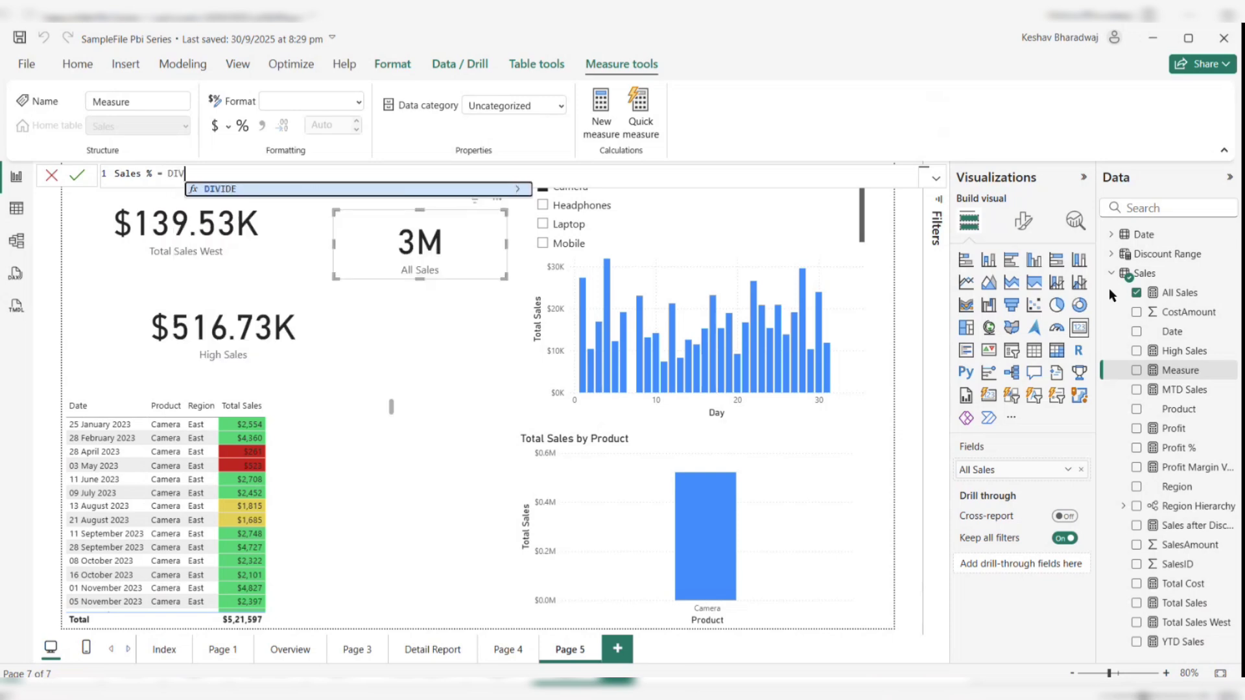
{"action": "type", "text": "IDE("}
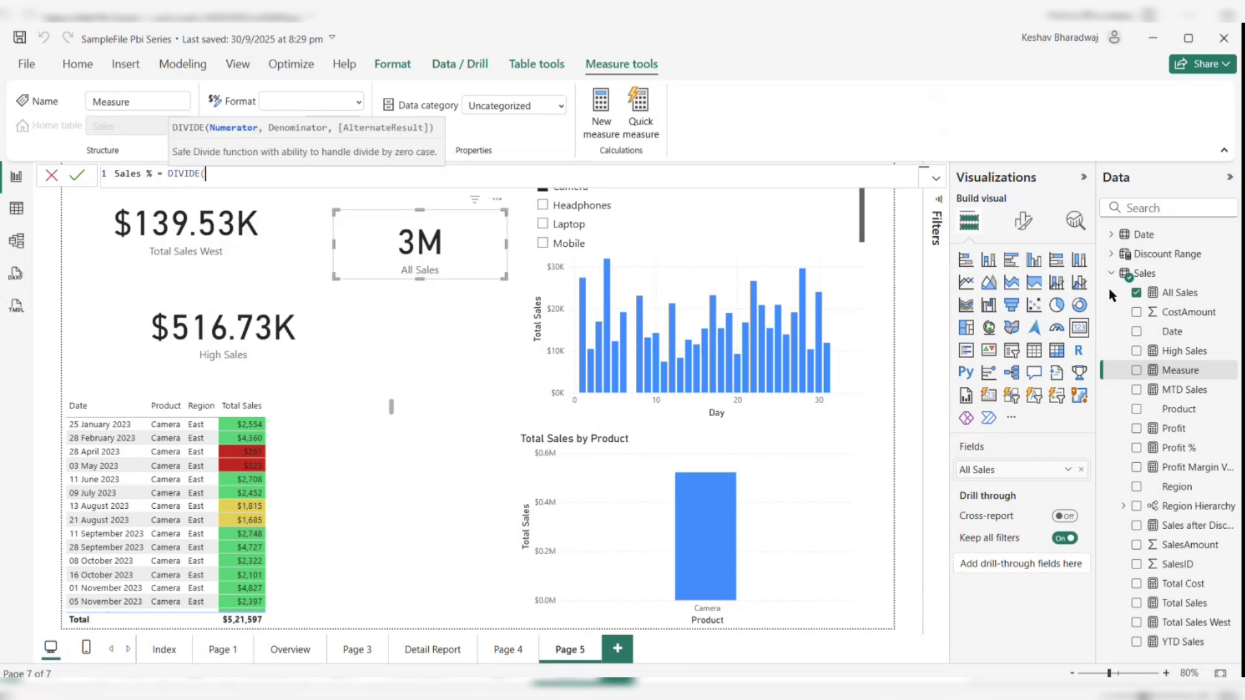
{"action": "type", "text": "TOTA"}
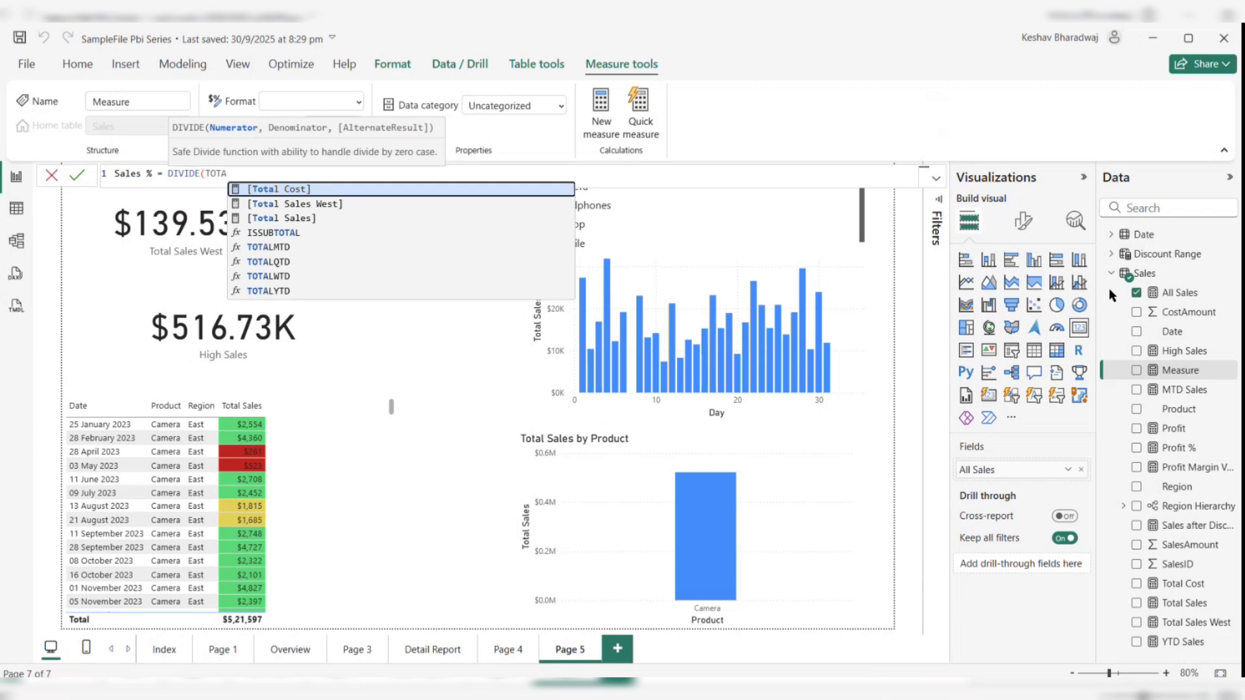
{"action": "left_click", "coordinate": [387, 218]}
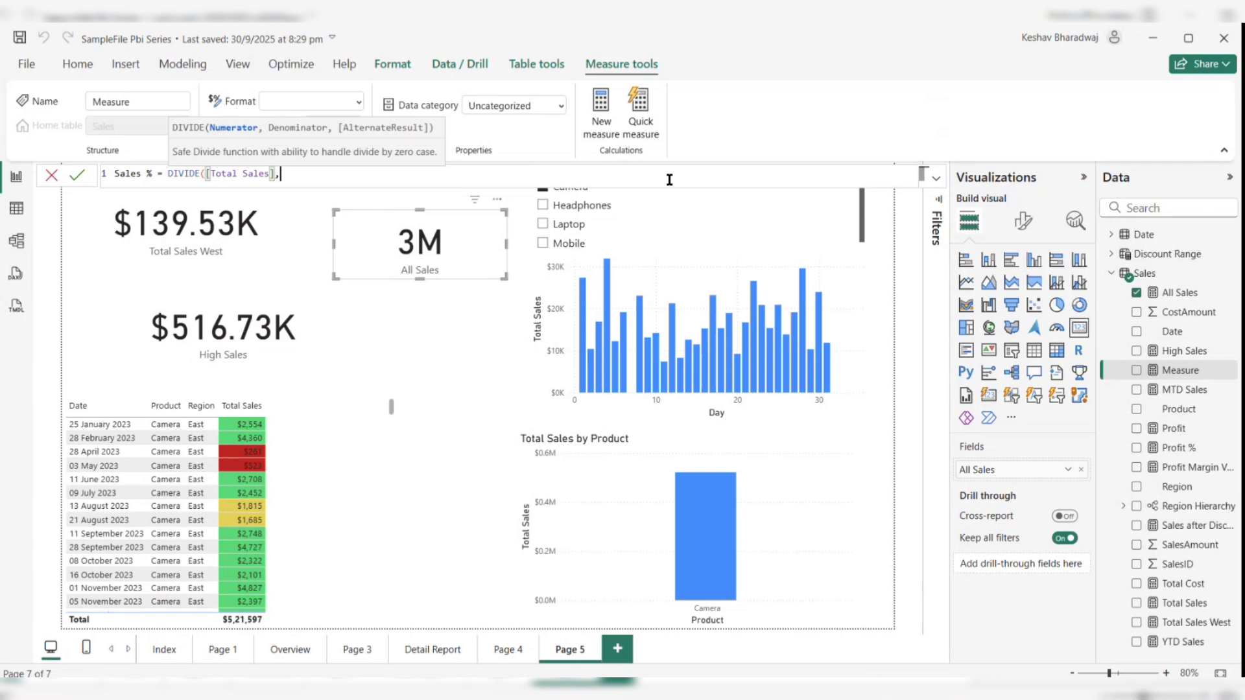
- Complete the Sales % measure with the denominator CALCULATE([Total Sales],REMOVEFILTERS(Sales)) and commit it
{"action": "type", "text": "CA"}
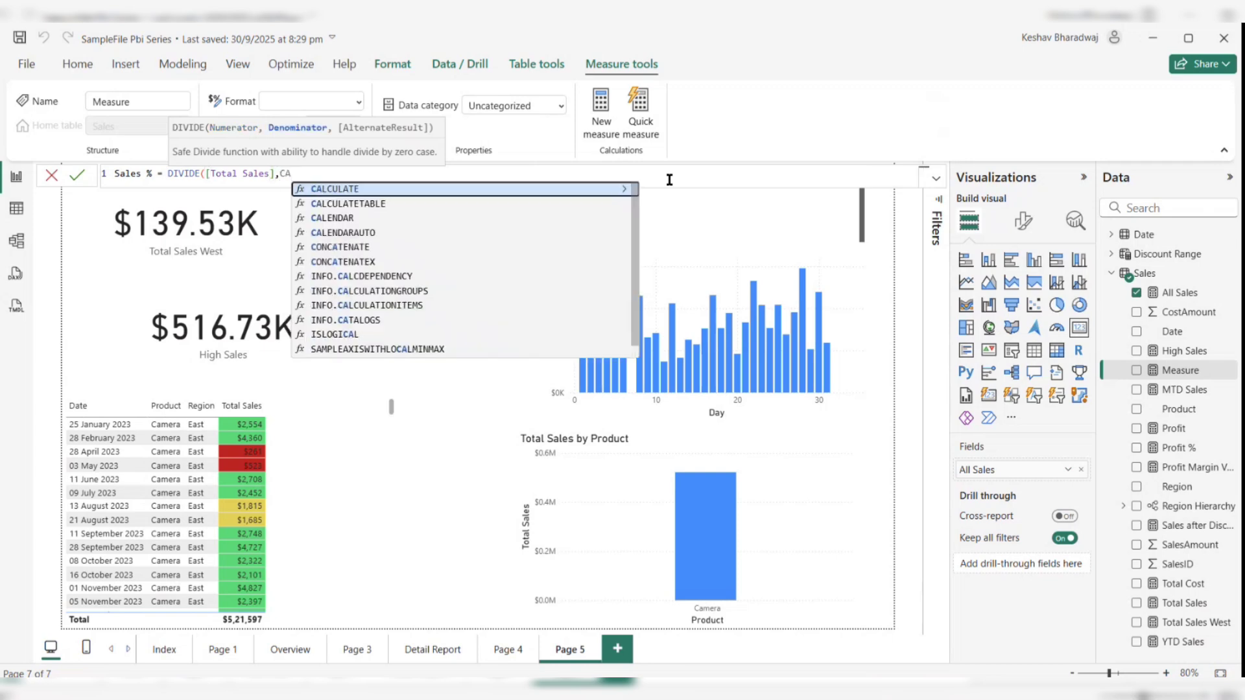
{"action": "type", "text": "LCULATE(TOTAL"}
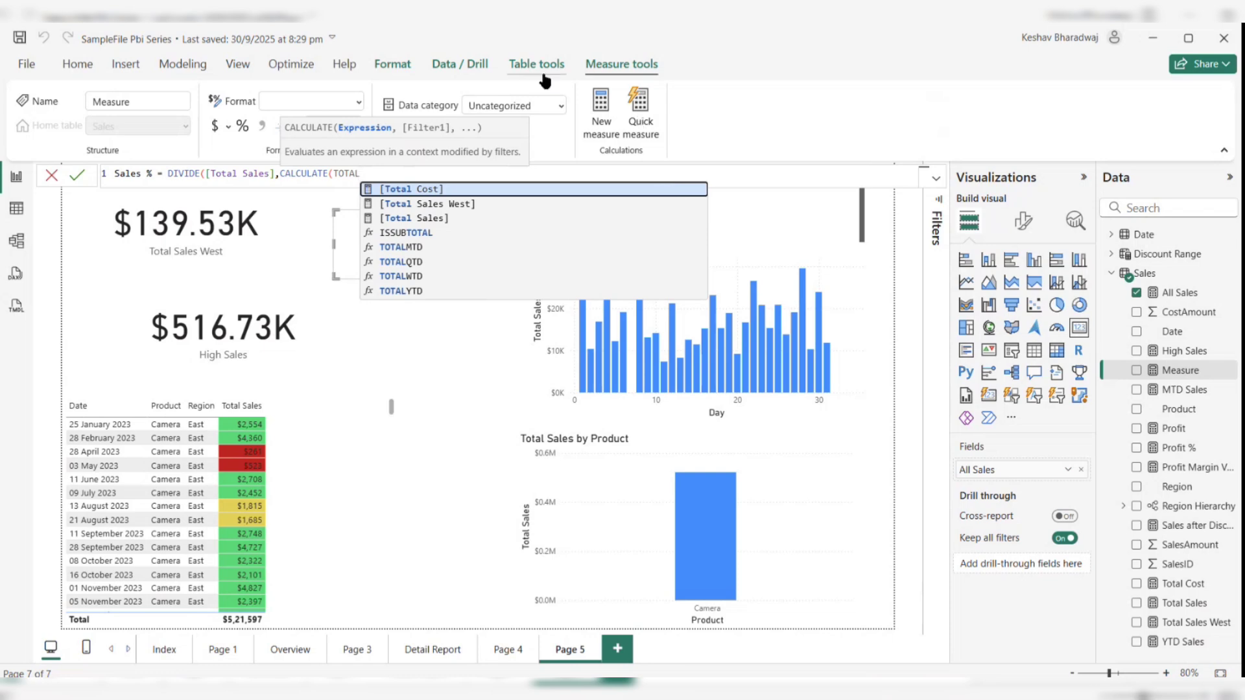
{"action": "left_click", "coordinate": [442, 218]}
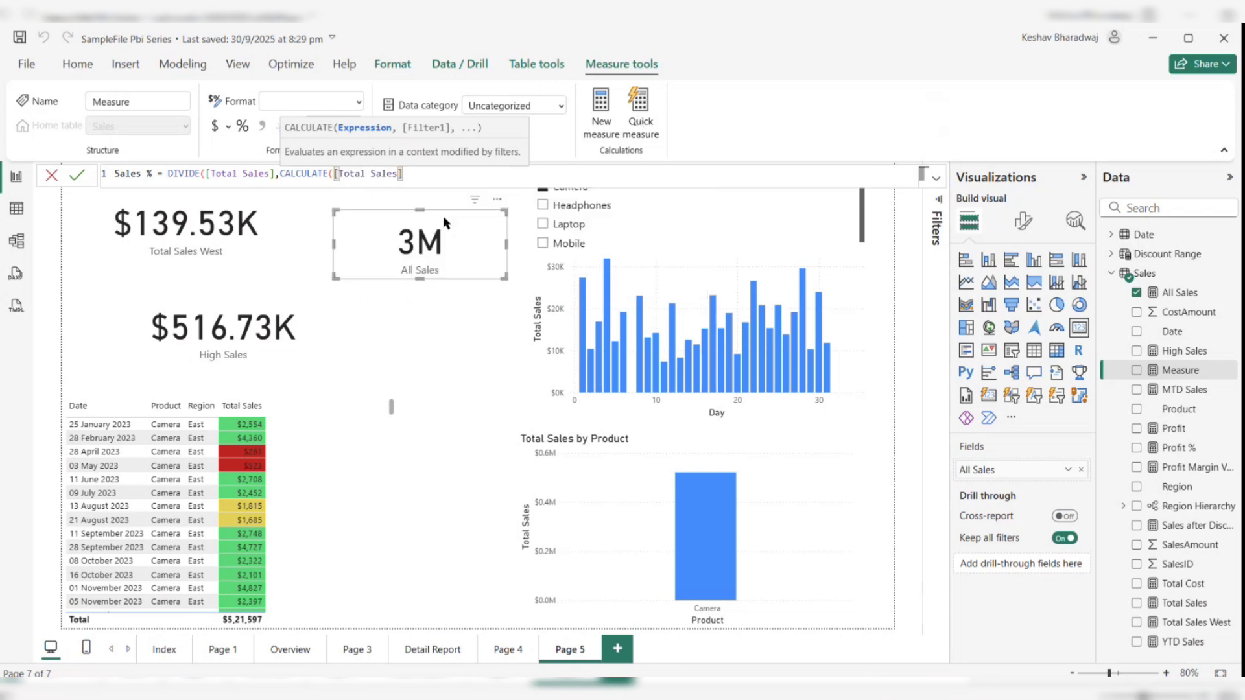
{"action": "type", "text": ","}
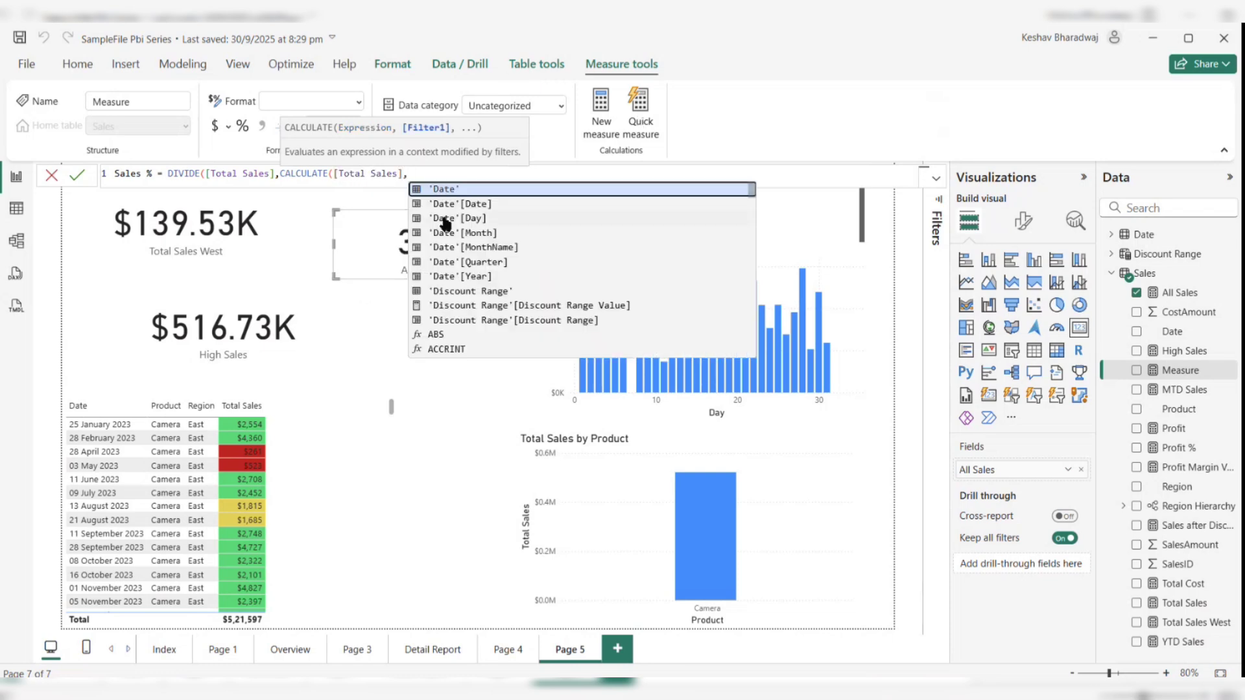
{"action": "type", "text": "REMOVE"}
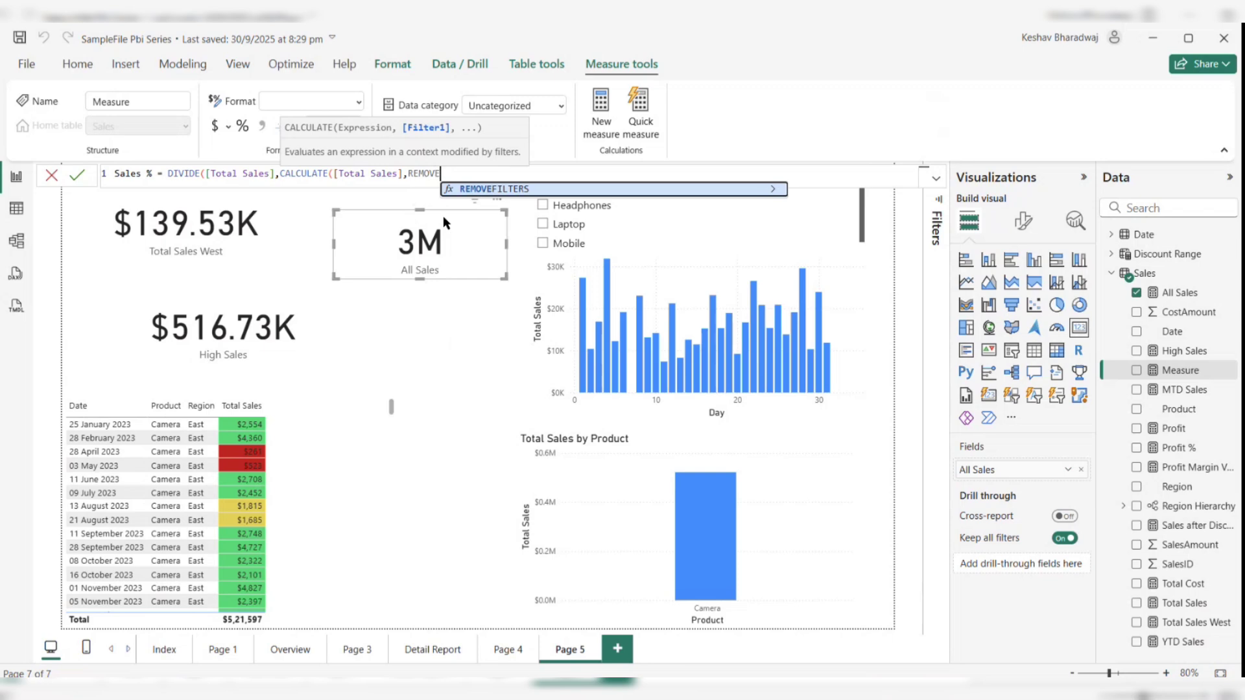
{"action": "left_click", "coordinate": [498, 188]}
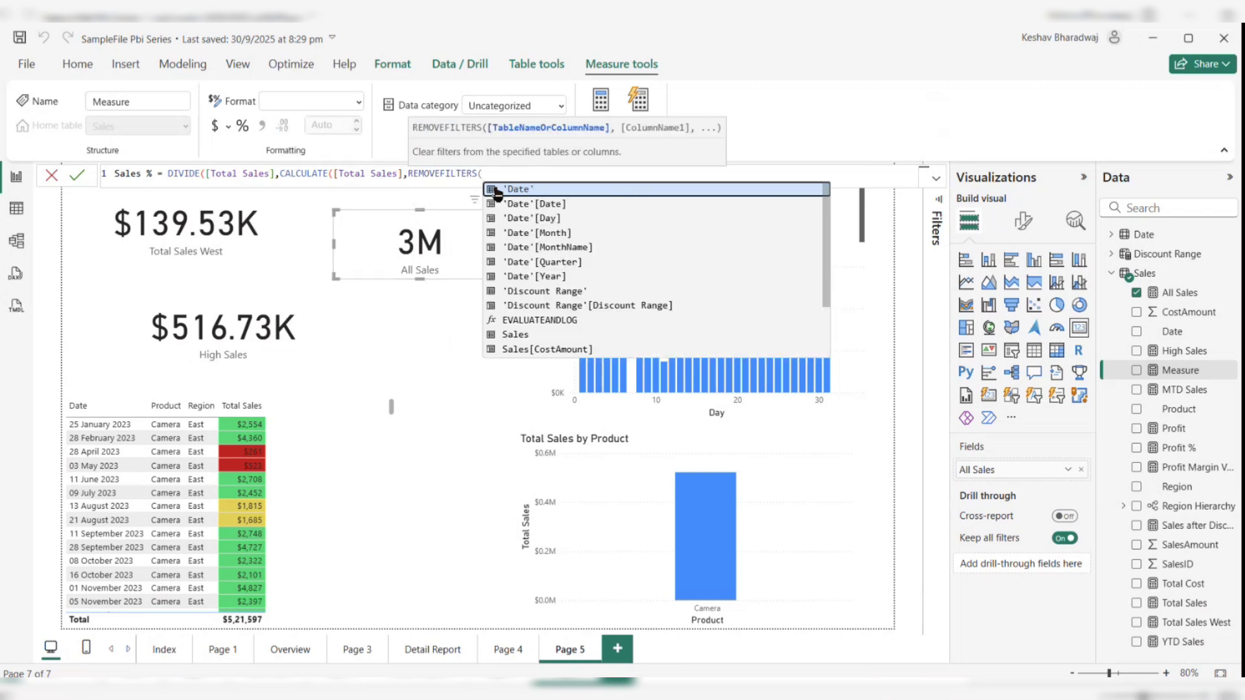
{"action": "type", "text": "SALES"}
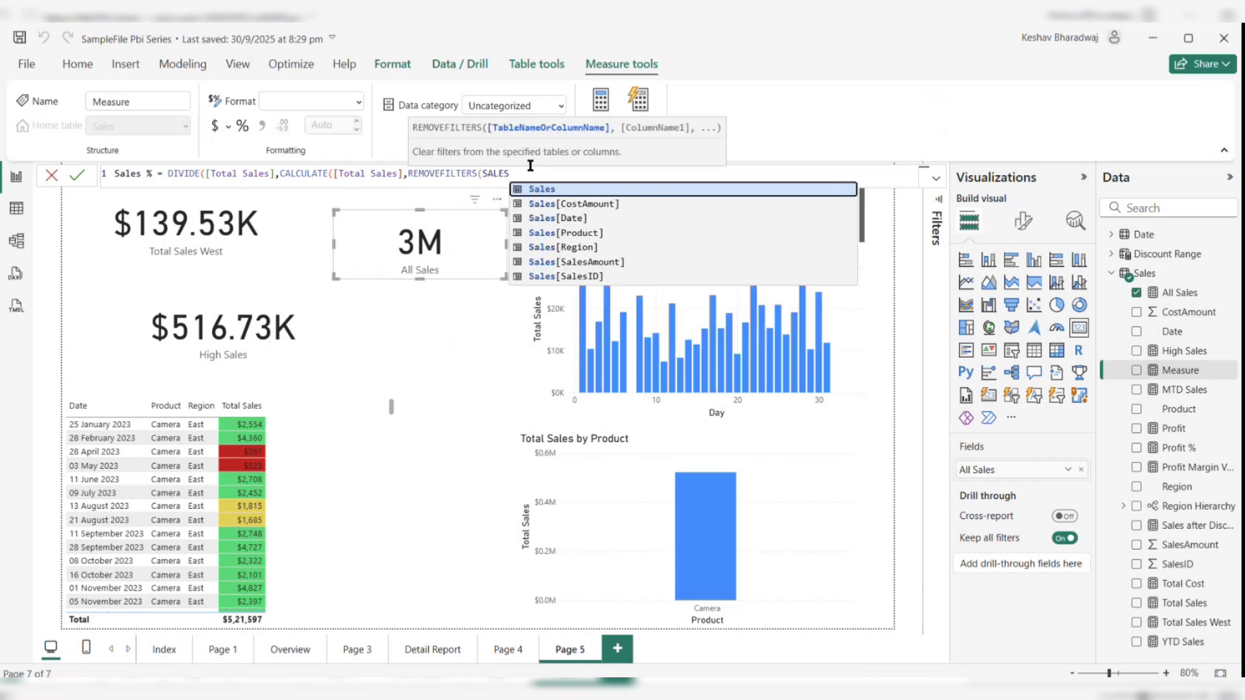
{"action": "key", "text": "Tab"}
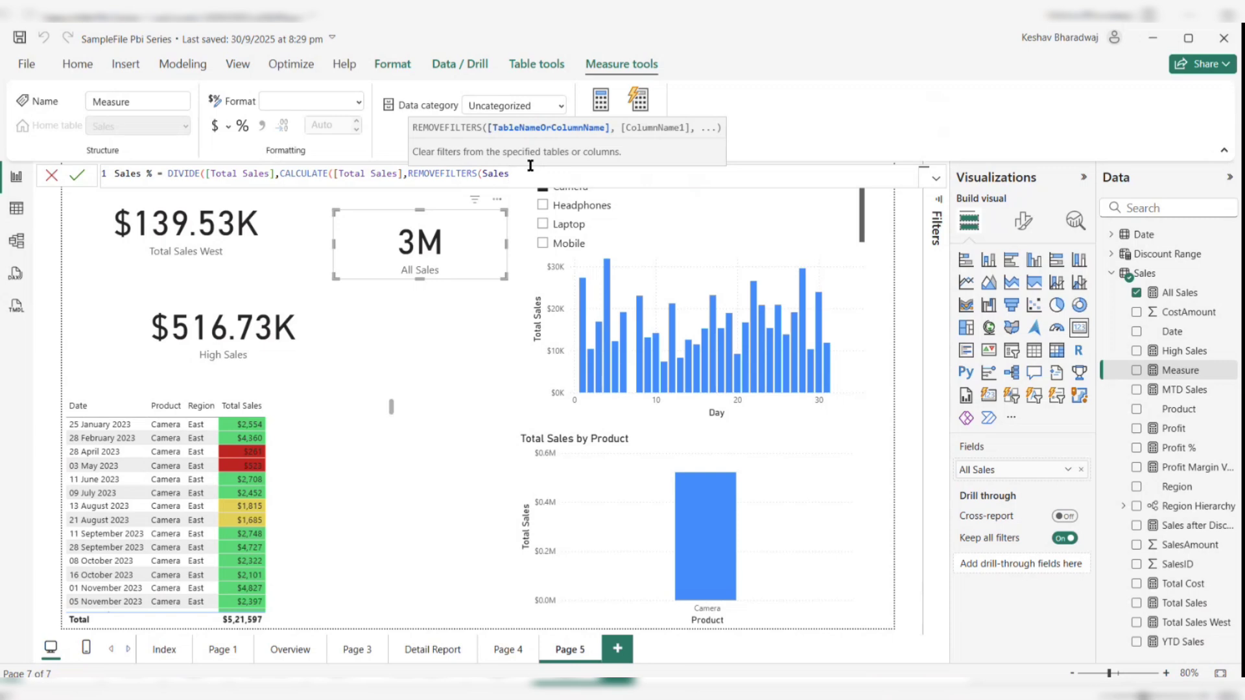
{"action": "type", "text": ")))"}
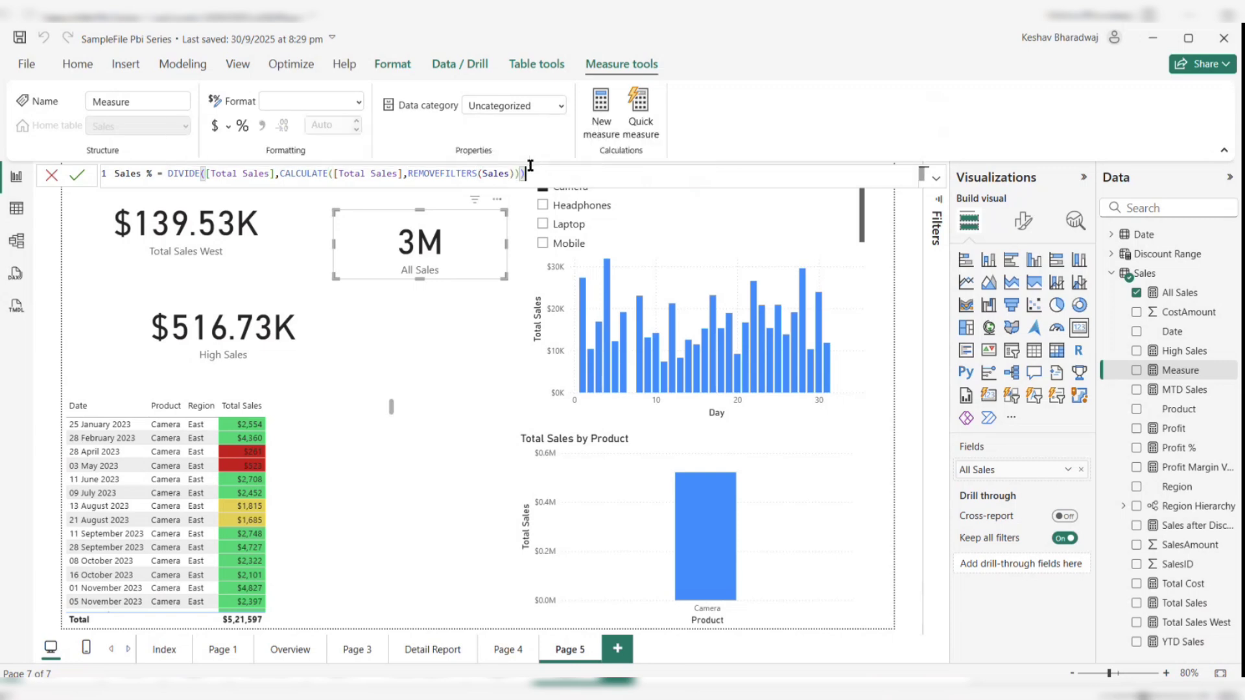
{"action": "key", "text": "Return"}
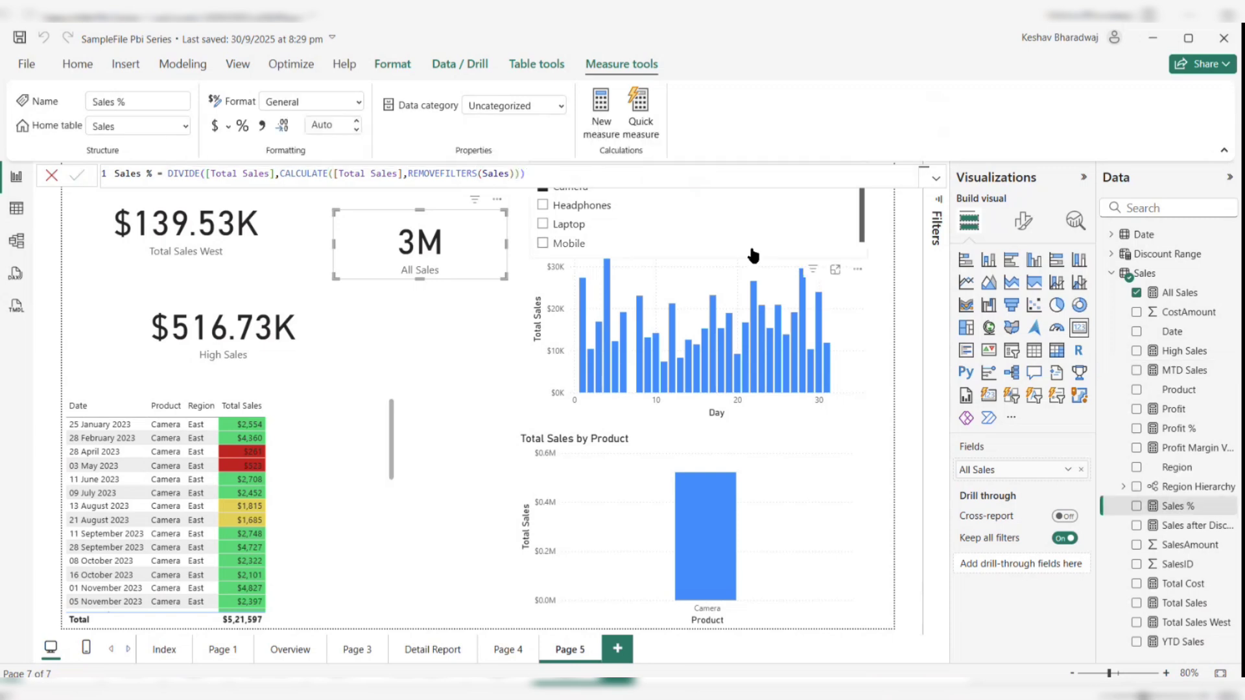
- Format the Sales % measure as a percentage and show it as a card below the All Sales card
{"action": "left_click", "coordinate": [250, 128]}
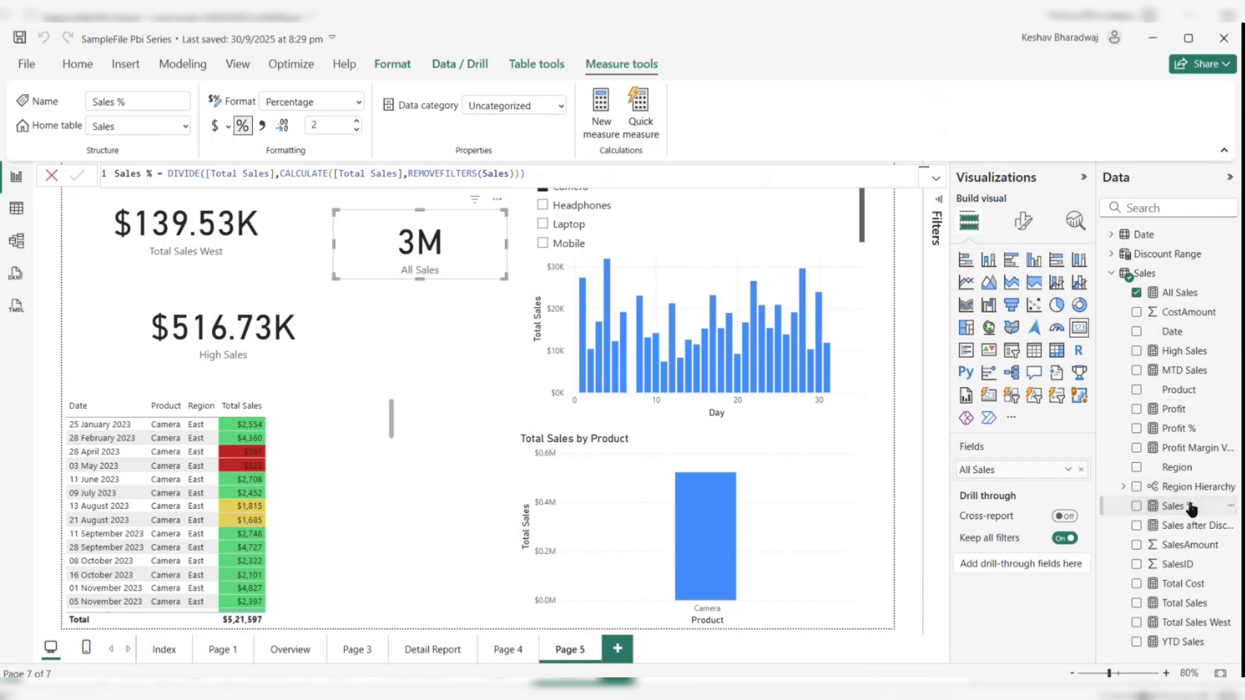
{"action": "left_click_drag", "start_coordinate": [493, 342], "coordinate": [493, 342]}
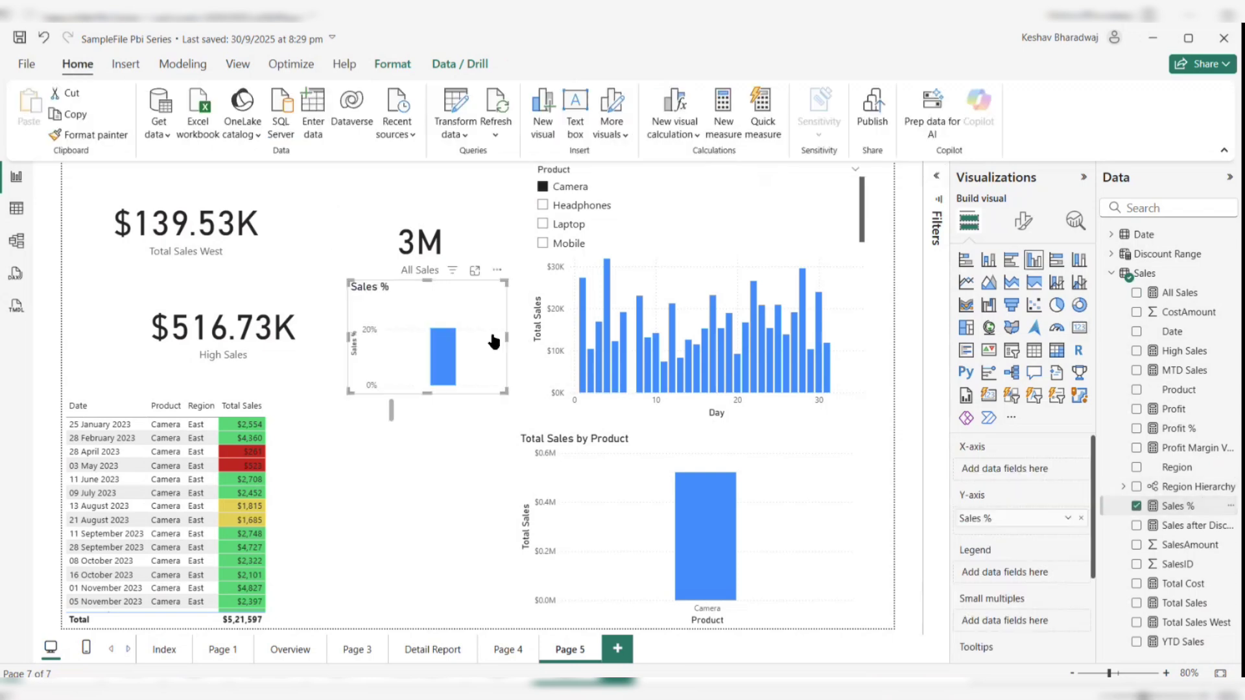
{"action": "left_click", "coordinate": [1080, 328]}
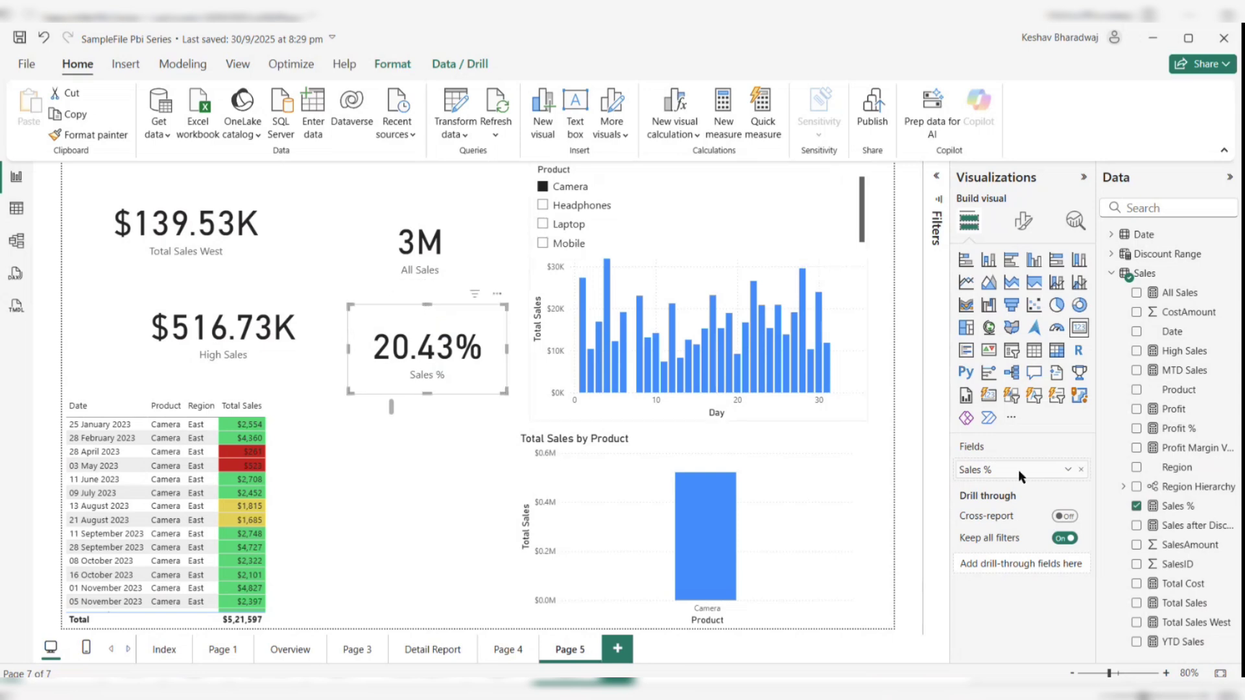
- Display the Sales % formula, then switch the Product slicer to Laptop and clear its selection
{"action": "left_click", "coordinate": [1195, 508]}
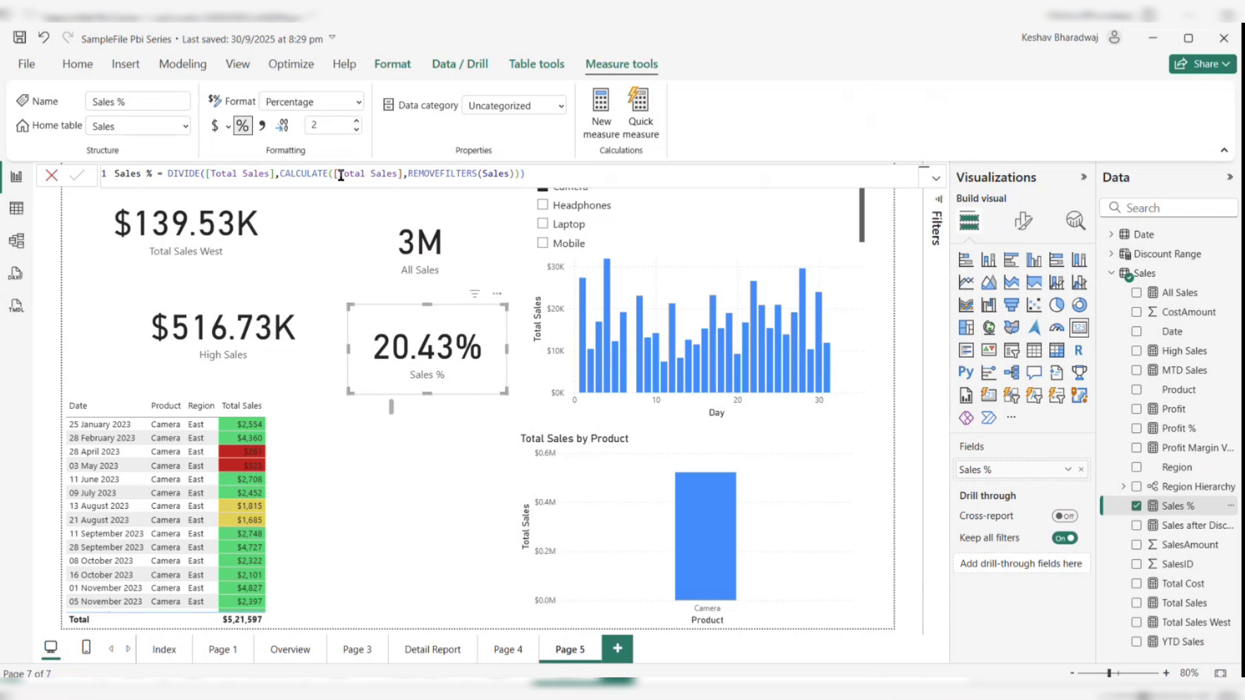
{"action": "left_click", "coordinate": [543, 225]}
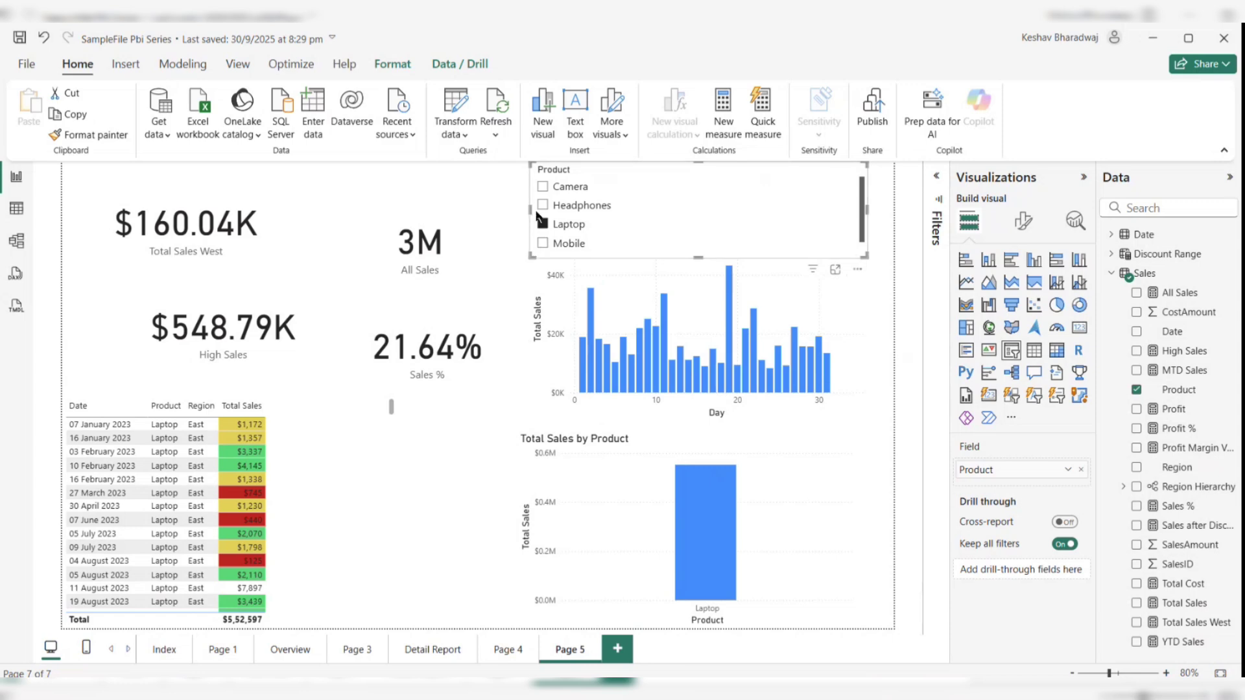
{"action": "left_click", "coordinate": [543, 224]}
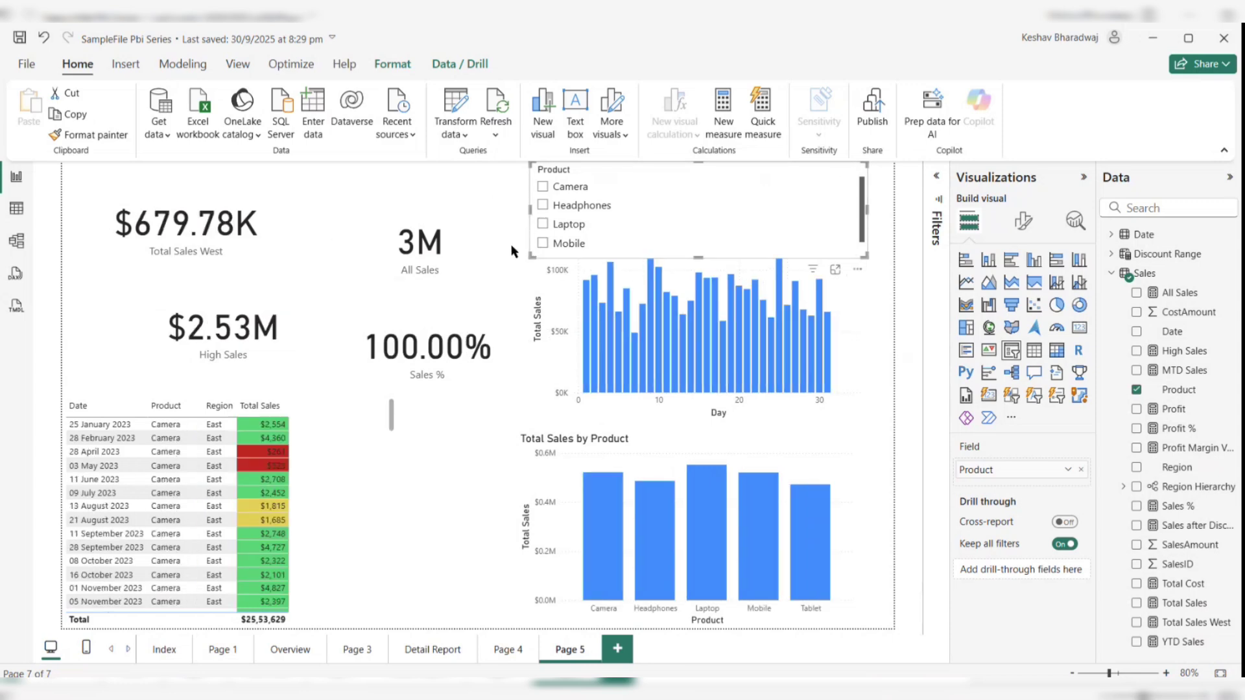
- Display the Sales % formula again, and make the Sales % card smaller and slightly lower beneath All Sales
{"action": "left_click", "coordinate": [386, 368]}
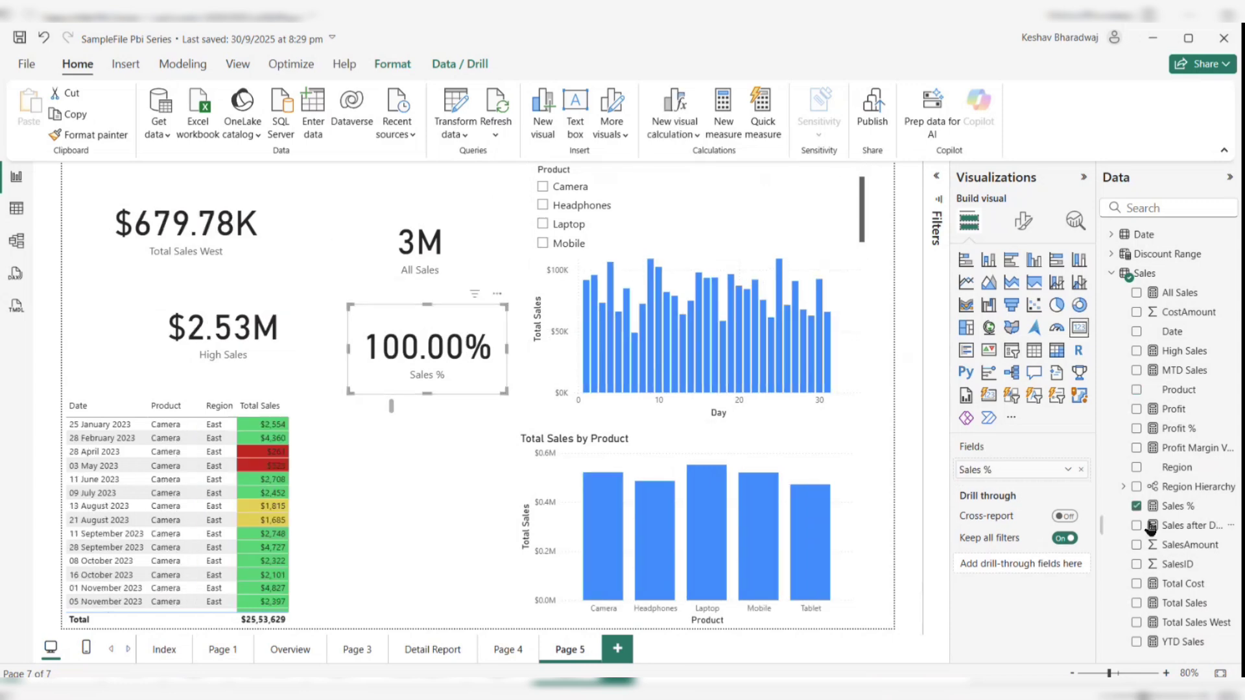
{"action": "left_click", "coordinate": [1190, 509]}
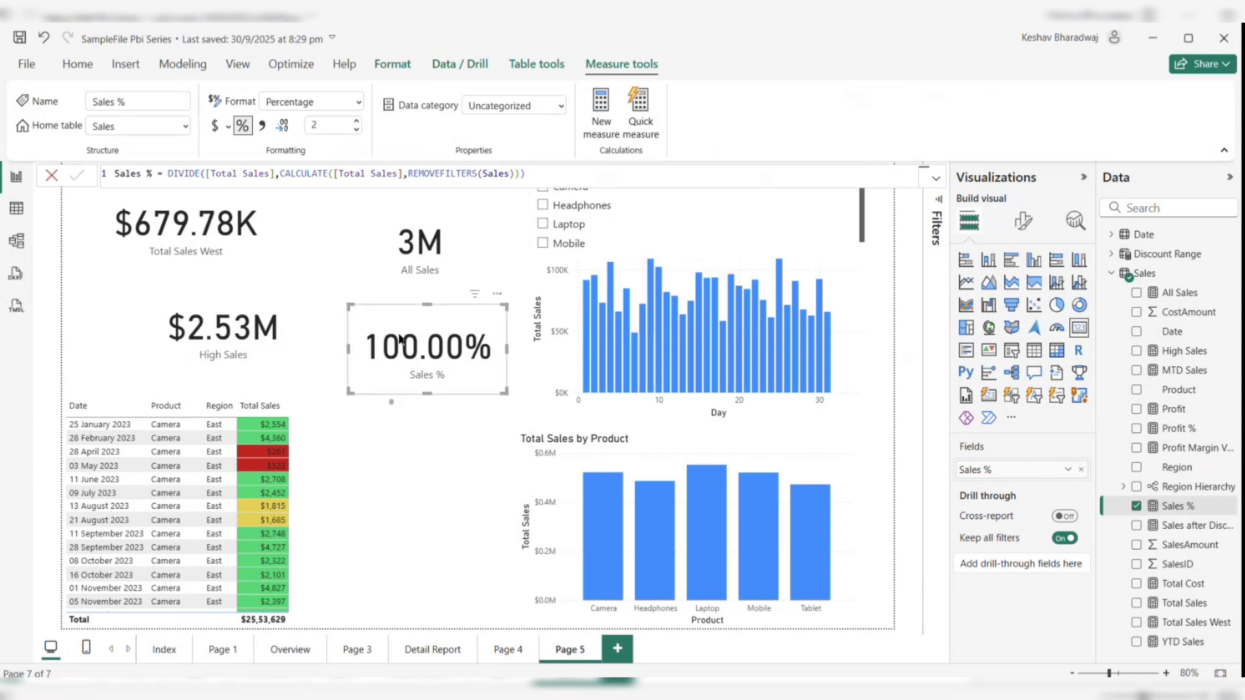
{"action": "left_click_drag", "start_coordinate": [400, 341], "coordinate": [392, 368]}
{"action": "left_click_drag", "start_coordinate": [494, 413], "coordinate": [469, 396]}
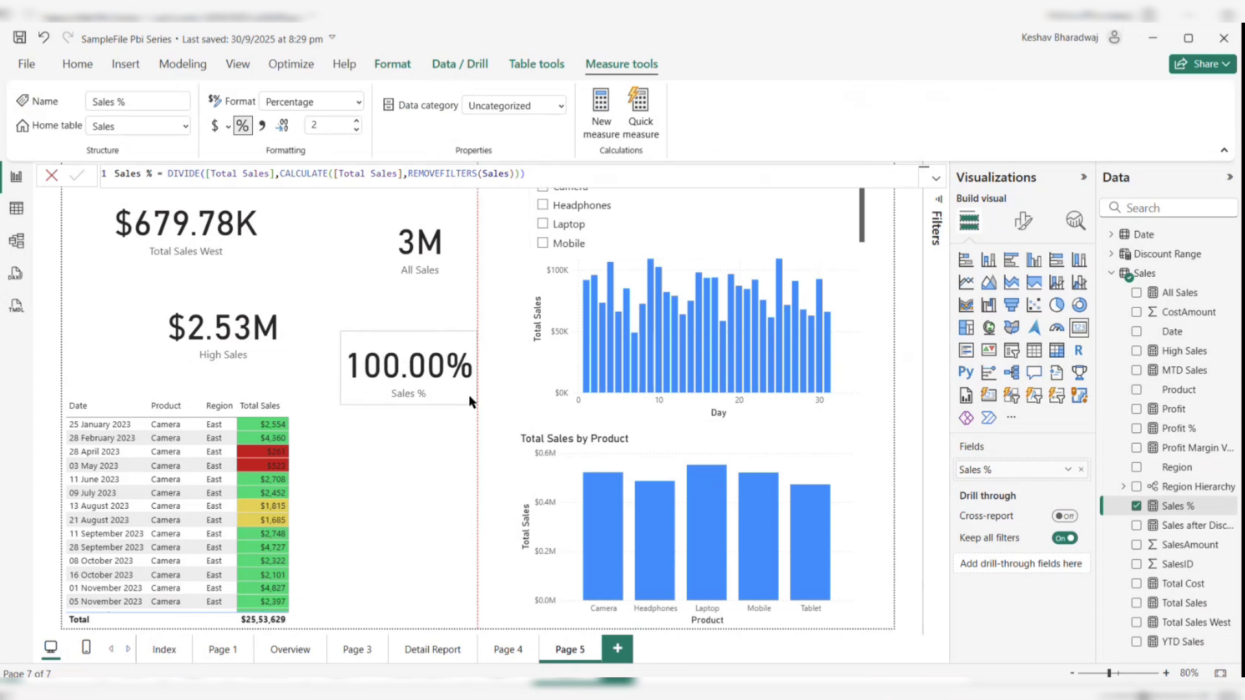
- Filter the page to Mobile and add a widened Total Sales card below the Sales % card
{"action": "left_click", "coordinate": [543, 244]}
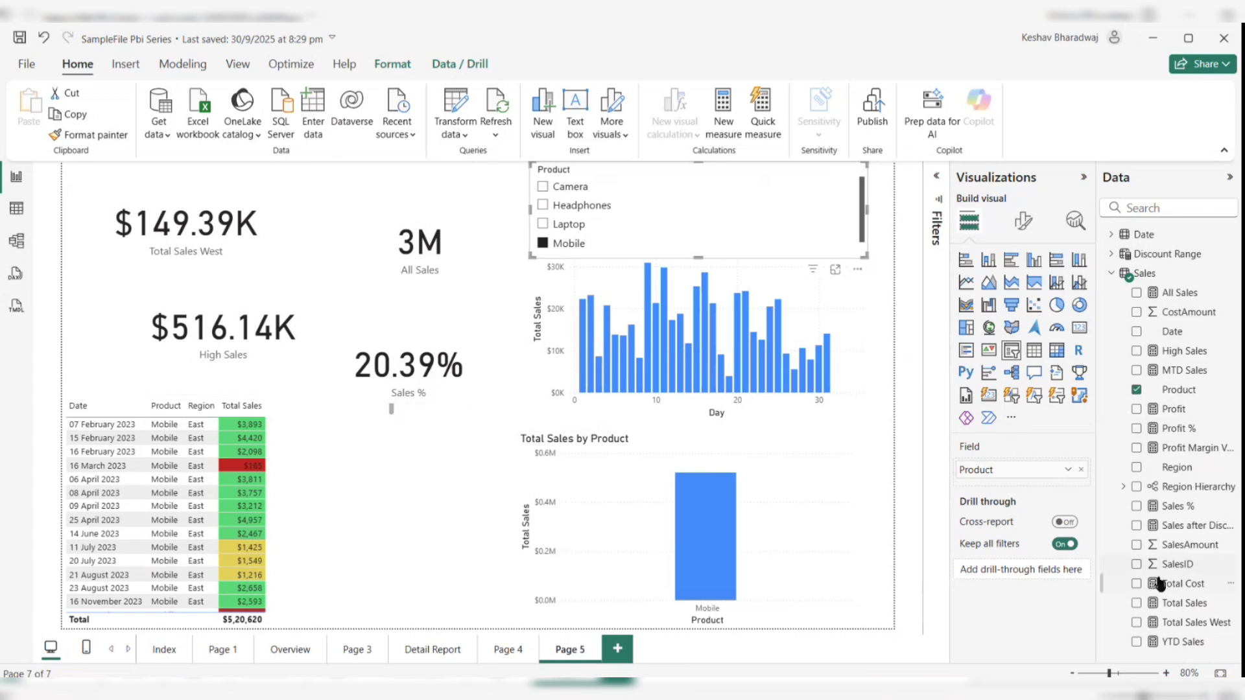
{"action": "left_click_drag", "start_coordinate": [1184, 602], "coordinate": [458, 493]}
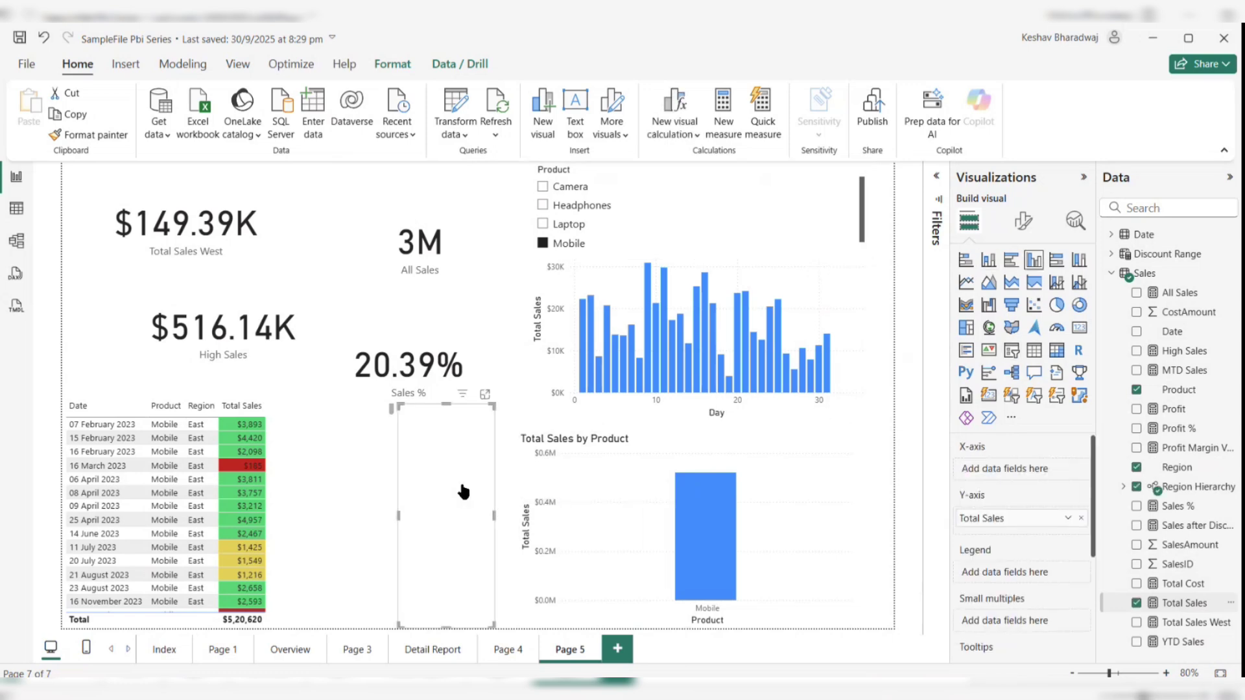
{"action": "left_click", "coordinate": [1079, 328]}
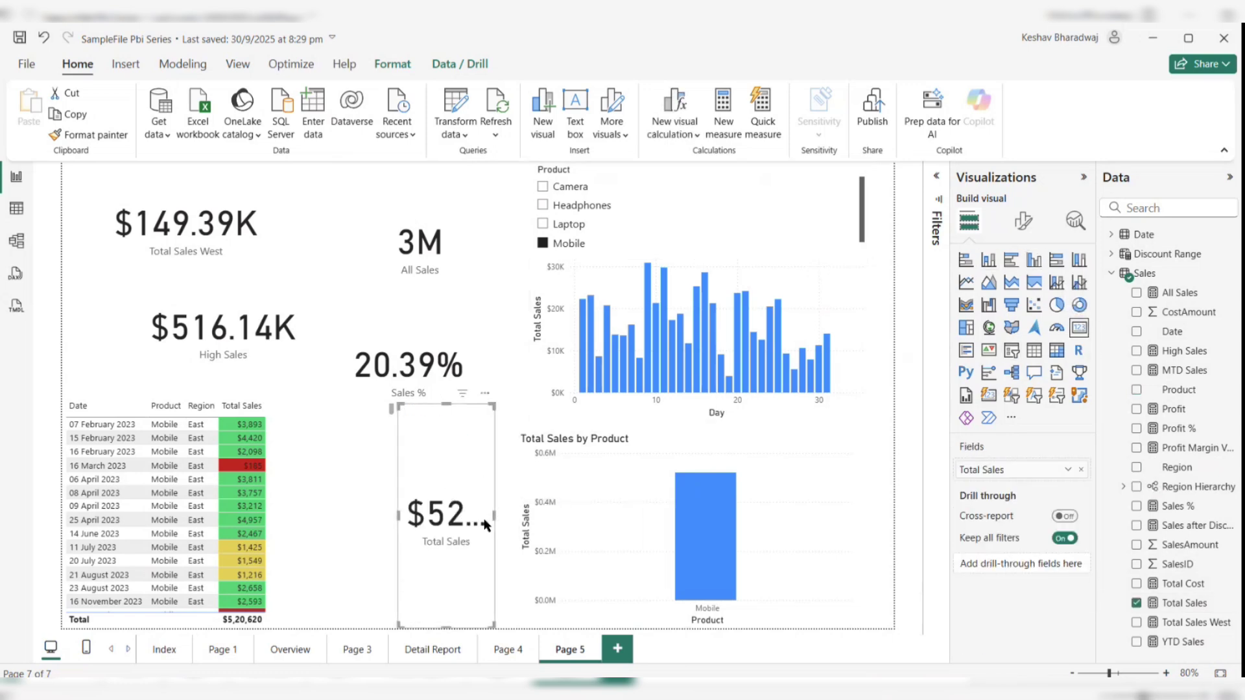
{"action": "left_click_drag", "start_coordinate": [495, 515], "coordinate": [635, 529]}
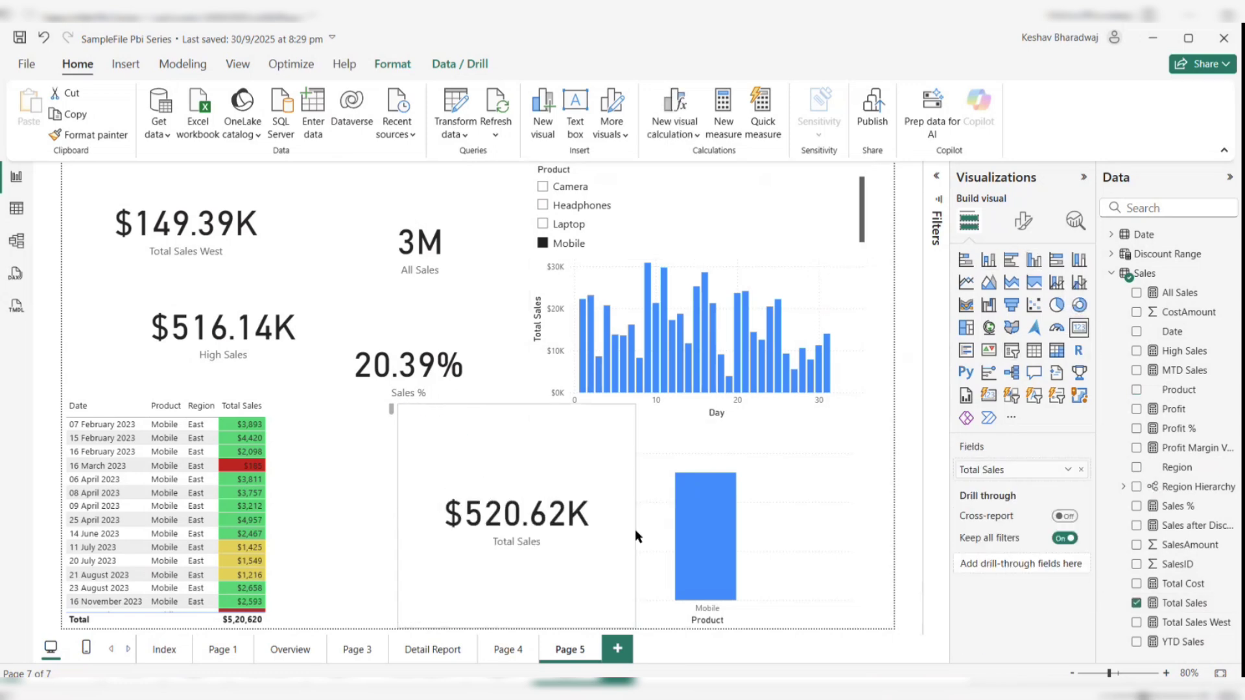
- Clear the Mobile filter, and reduce the Total Sales card's height and shift it under the Sales % card
{"action": "left_click", "coordinate": [543, 244]}
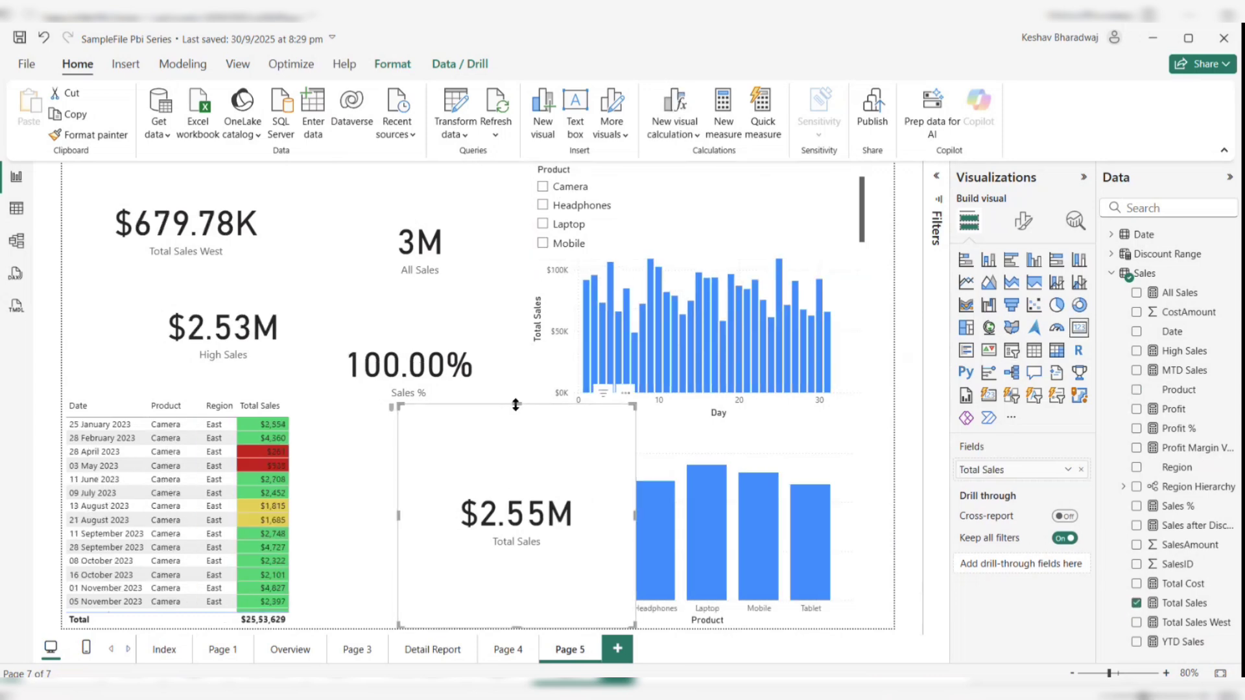
{"action": "left_click_drag", "start_coordinate": [512, 411], "coordinate": [459, 470]}
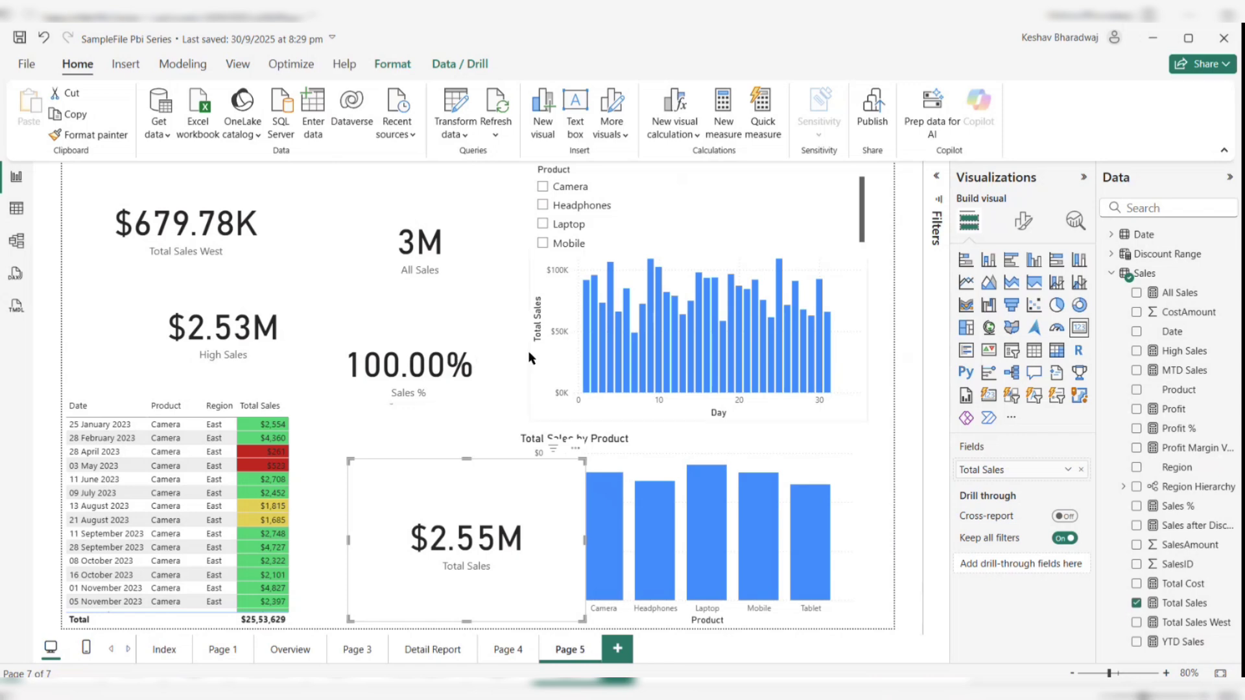
{"action": "mouse_move", "coordinate": [595, 336]}
{"action": "mouse_move", "coordinate": [790, 626]}
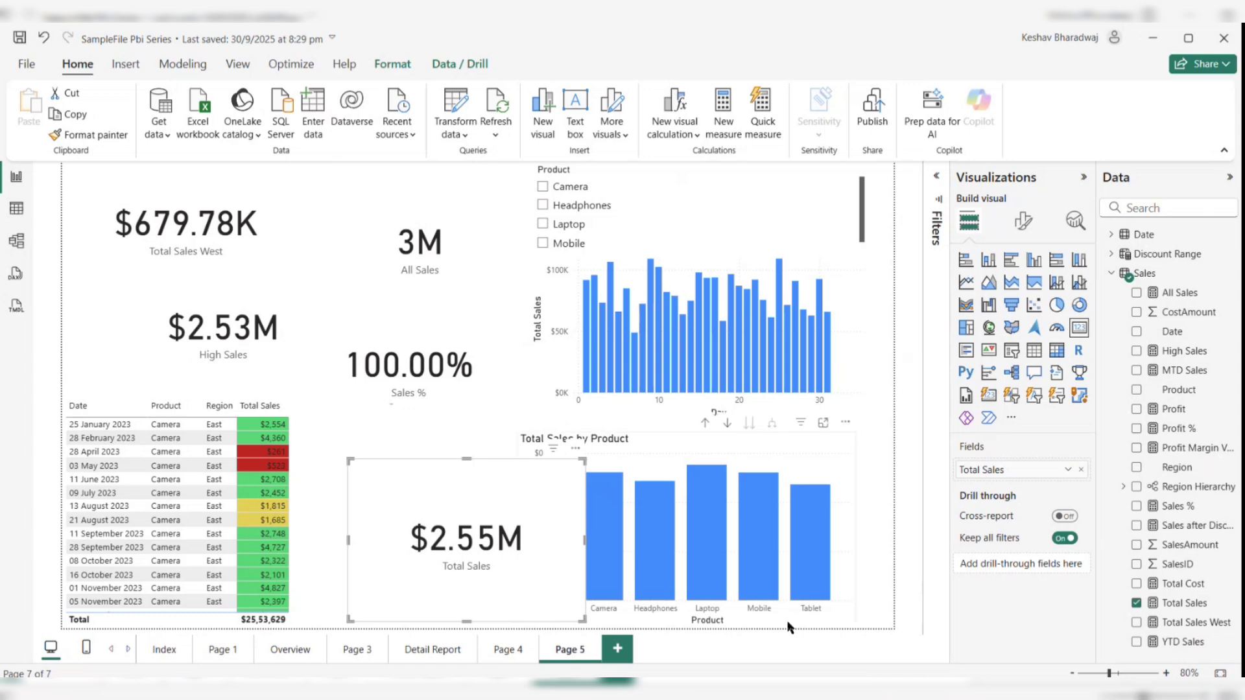